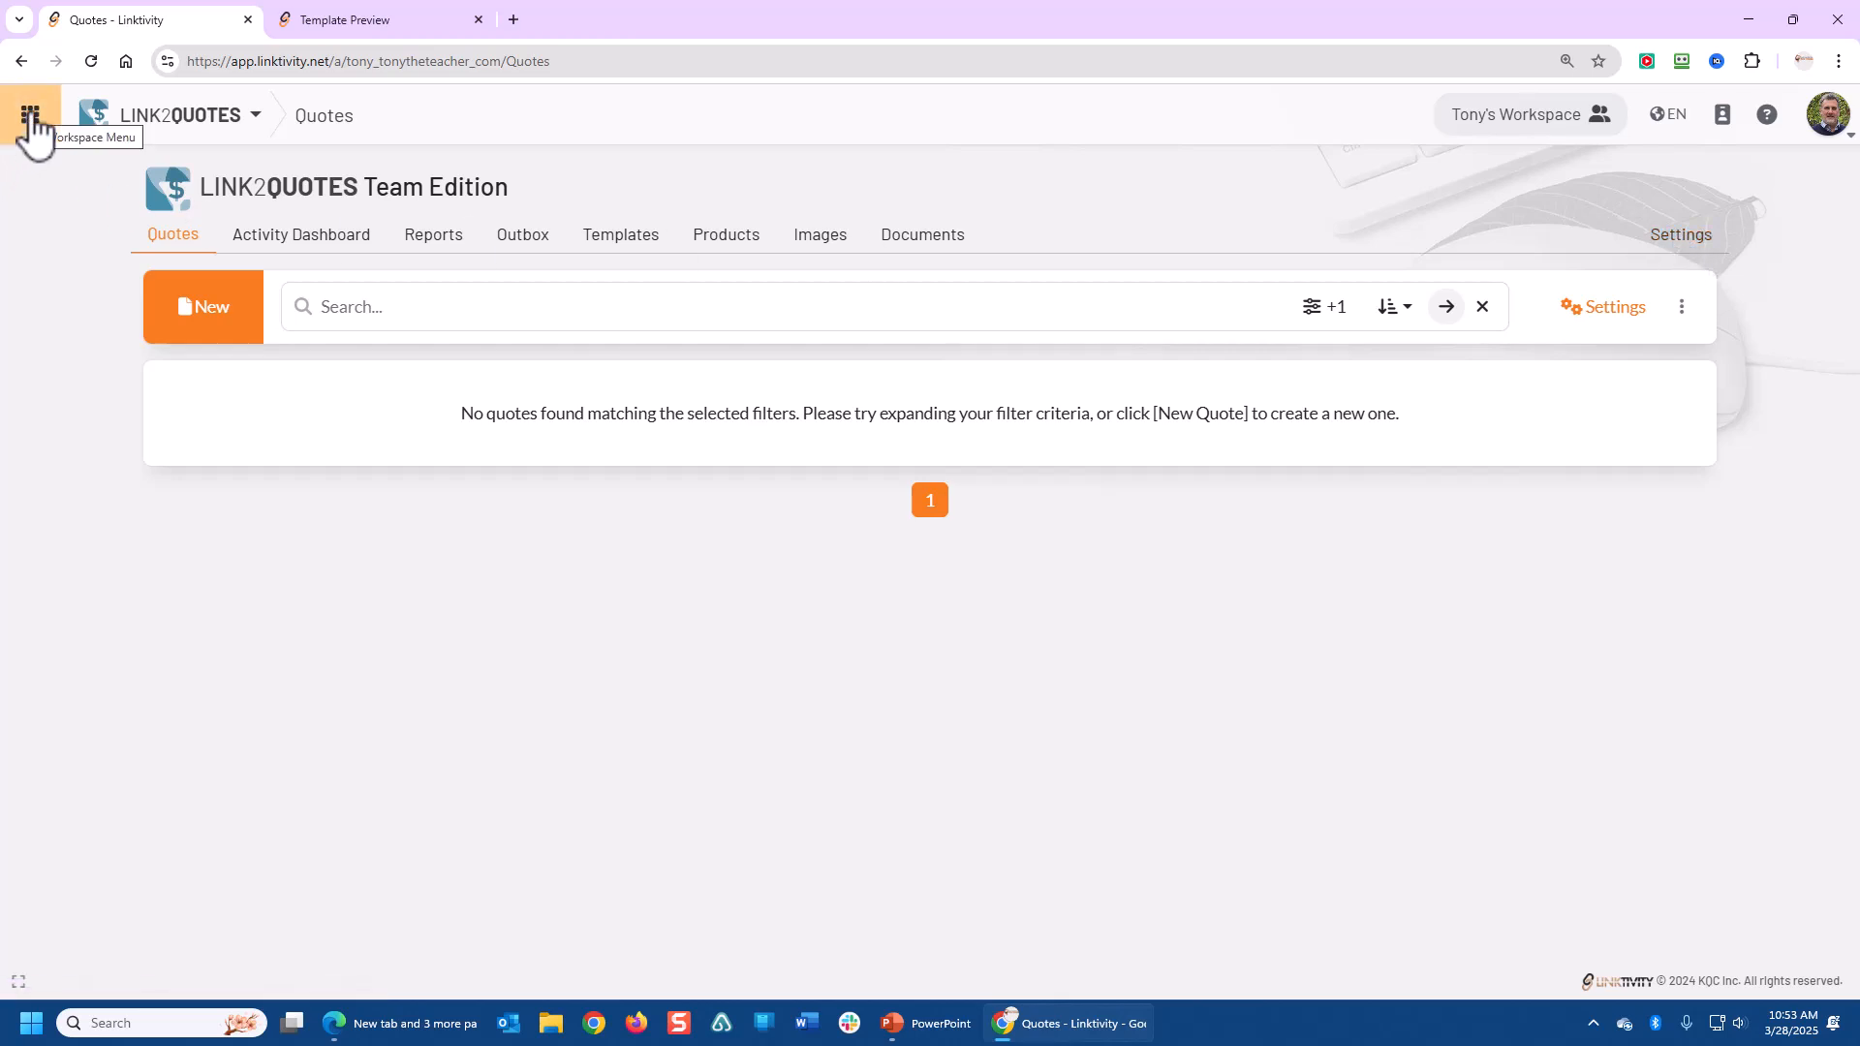
{"action": "left_click", "coordinate": [29, 117]}
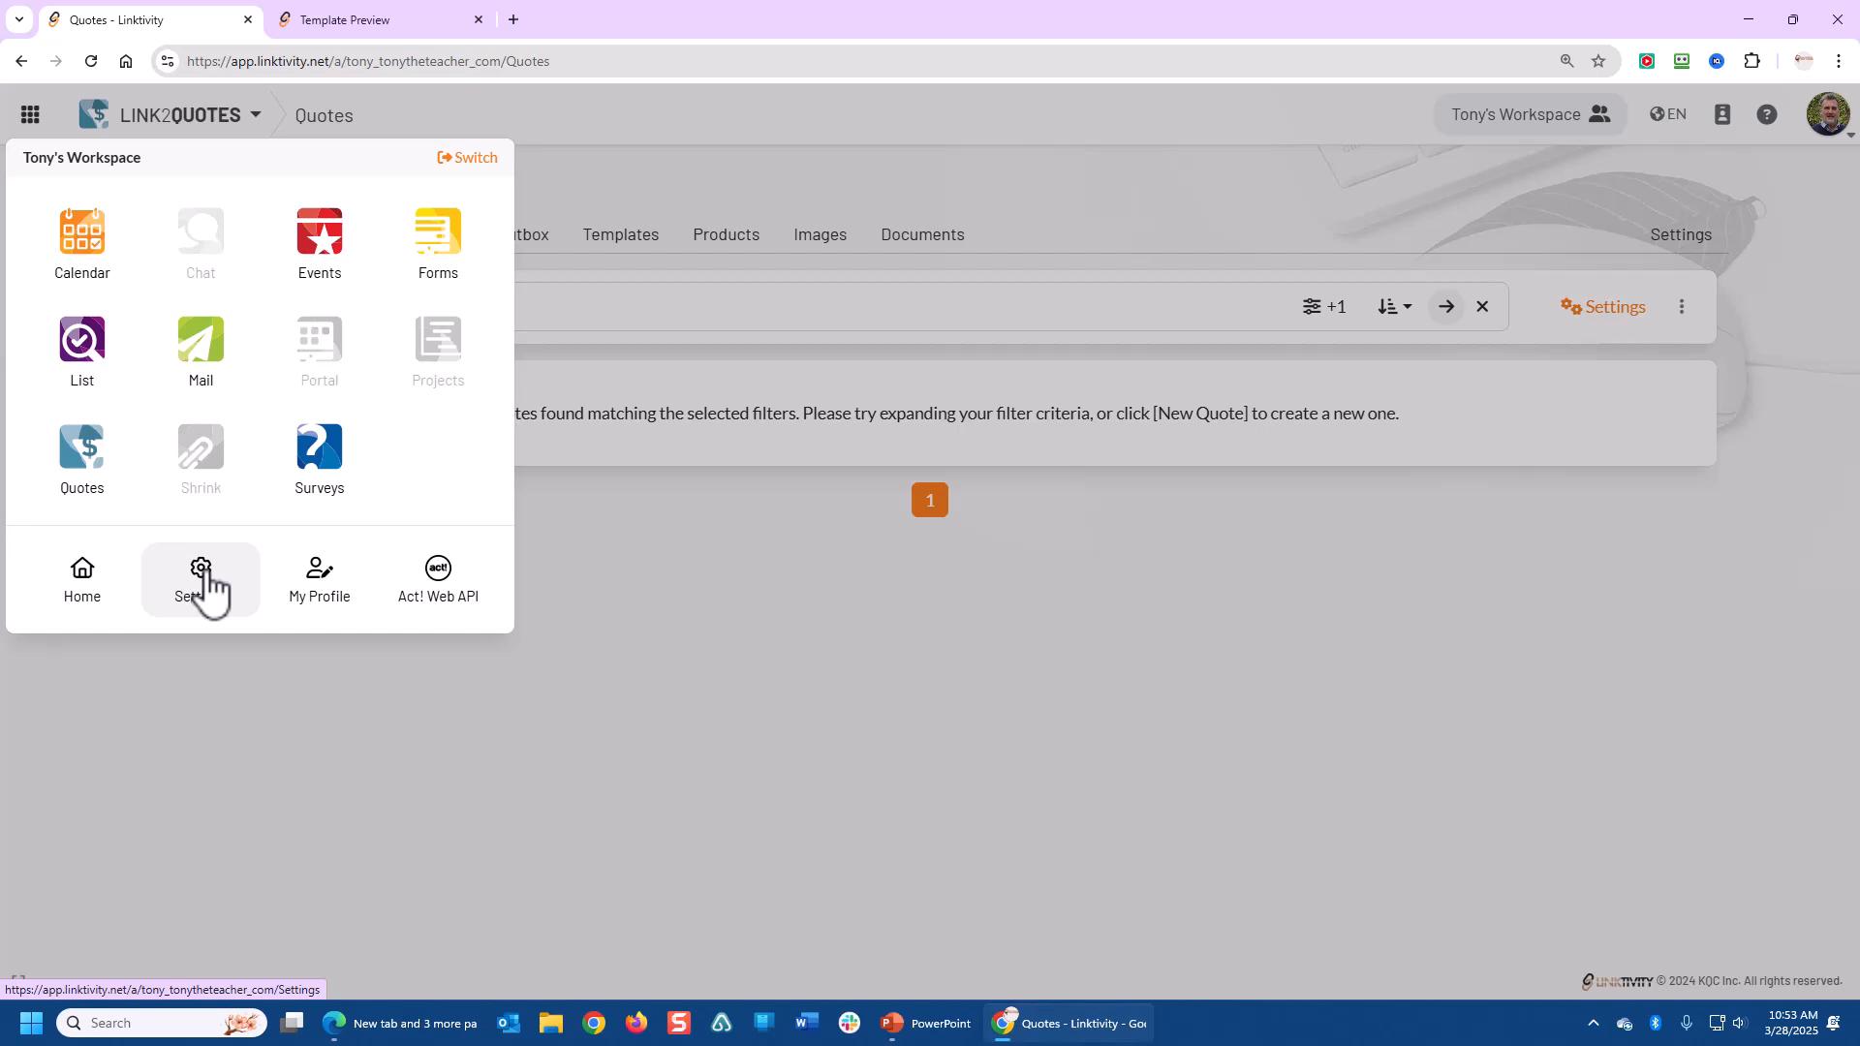
{"action": "left_click", "coordinate": [397, 738]}
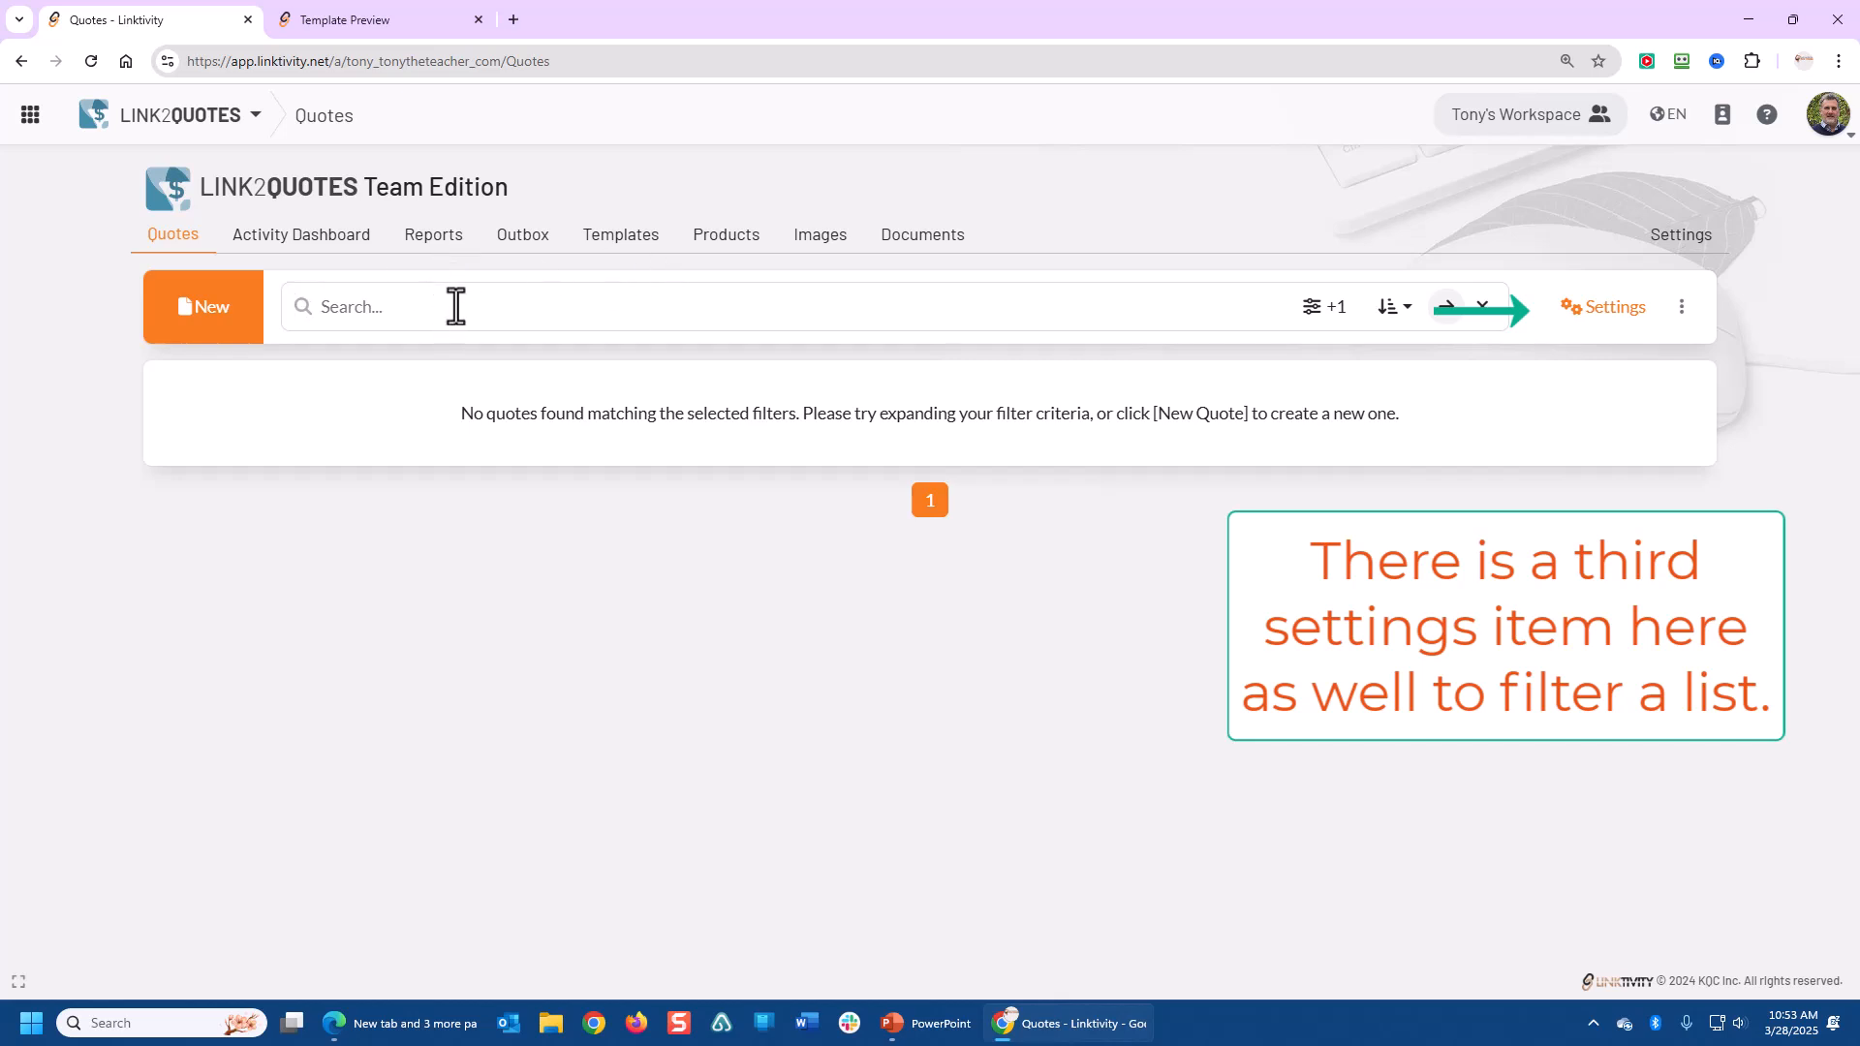
{"action": "left_click", "coordinate": [28, 117]}
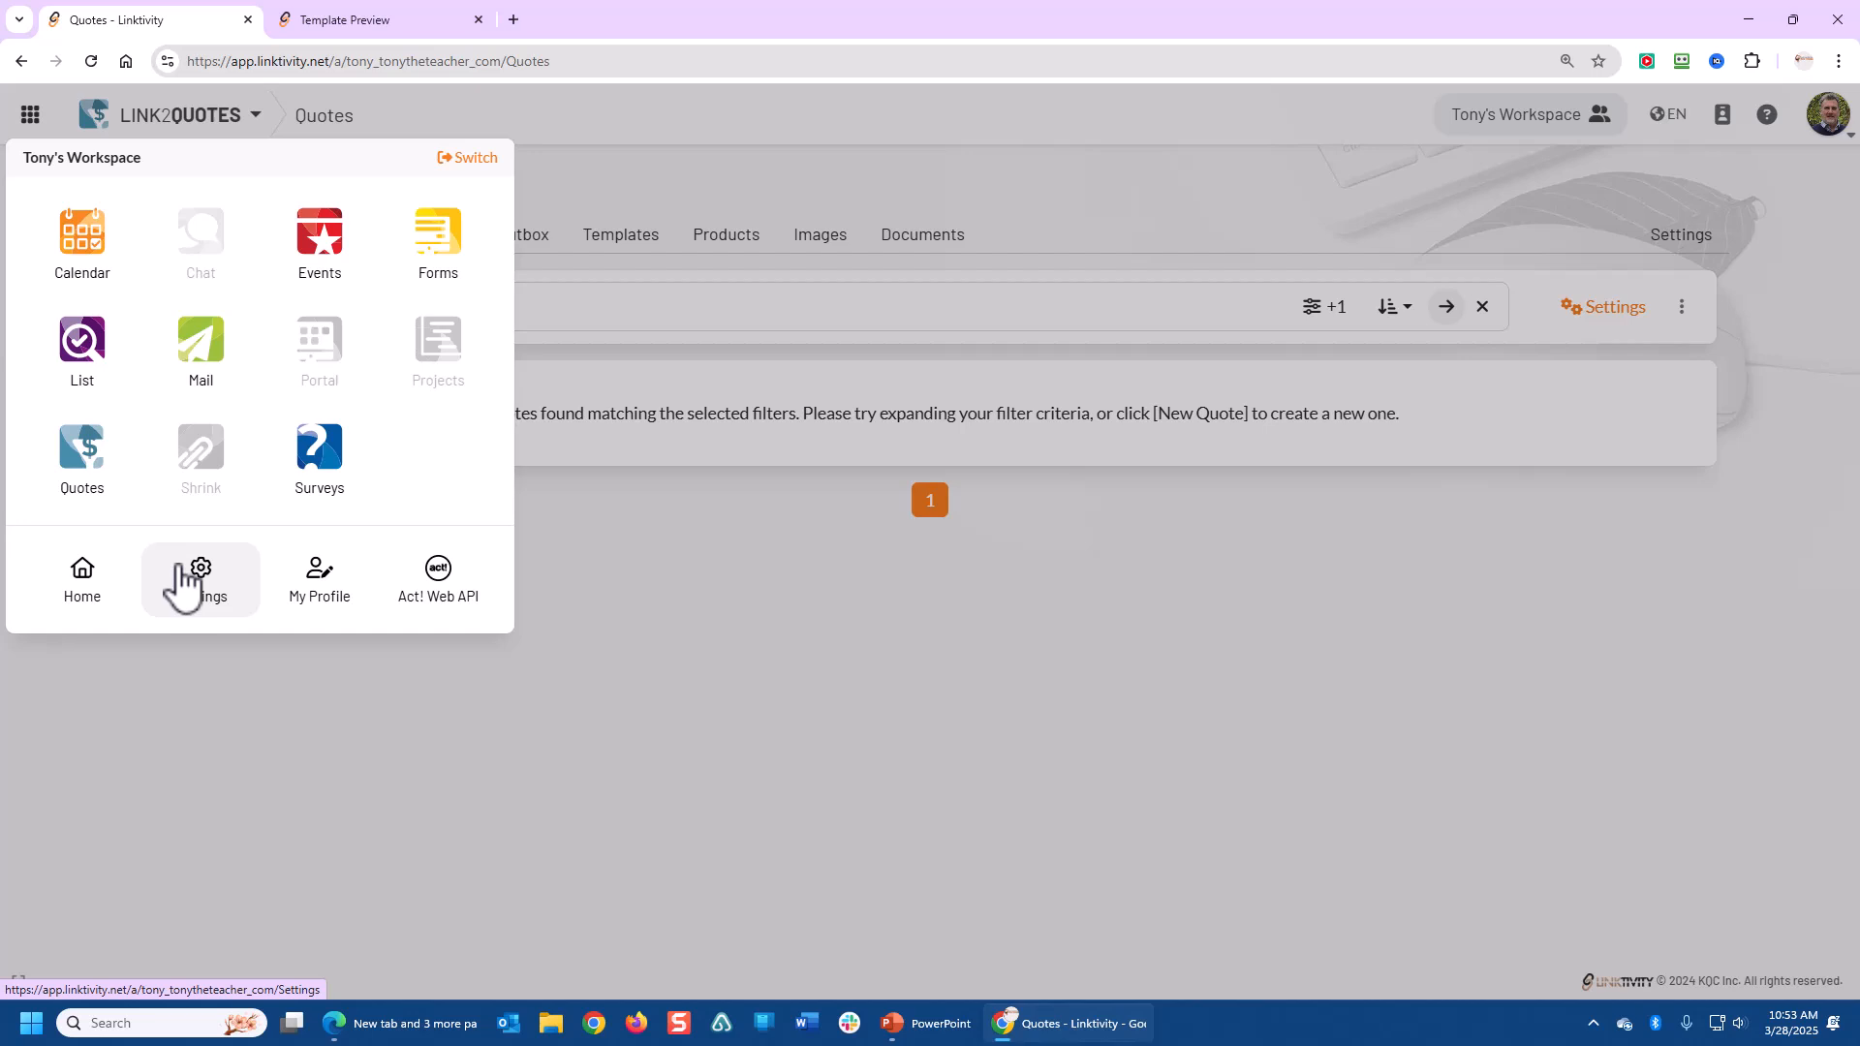
{"action": "left_click", "coordinate": [678, 561]}
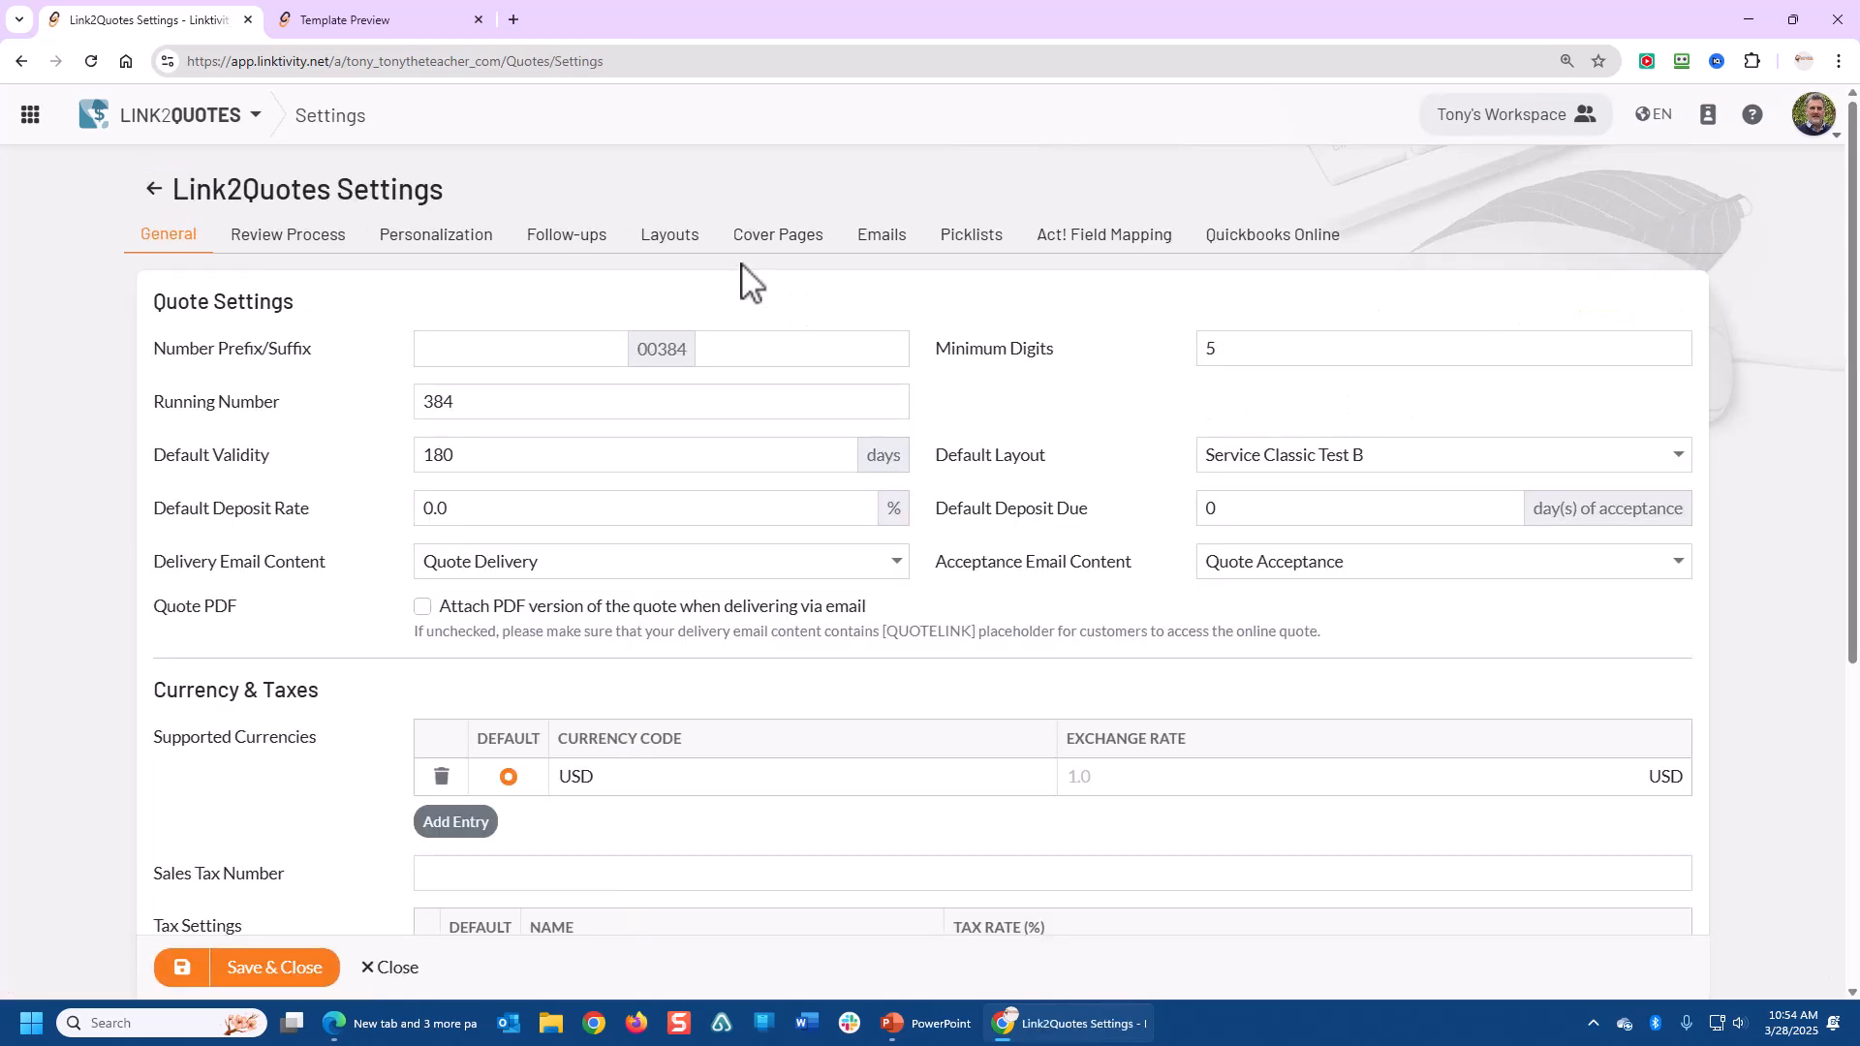
Open the Standard 2024 quote layout for editing and preview how it looks with the Default template
{"action": "left_click", "coordinate": [672, 238]}
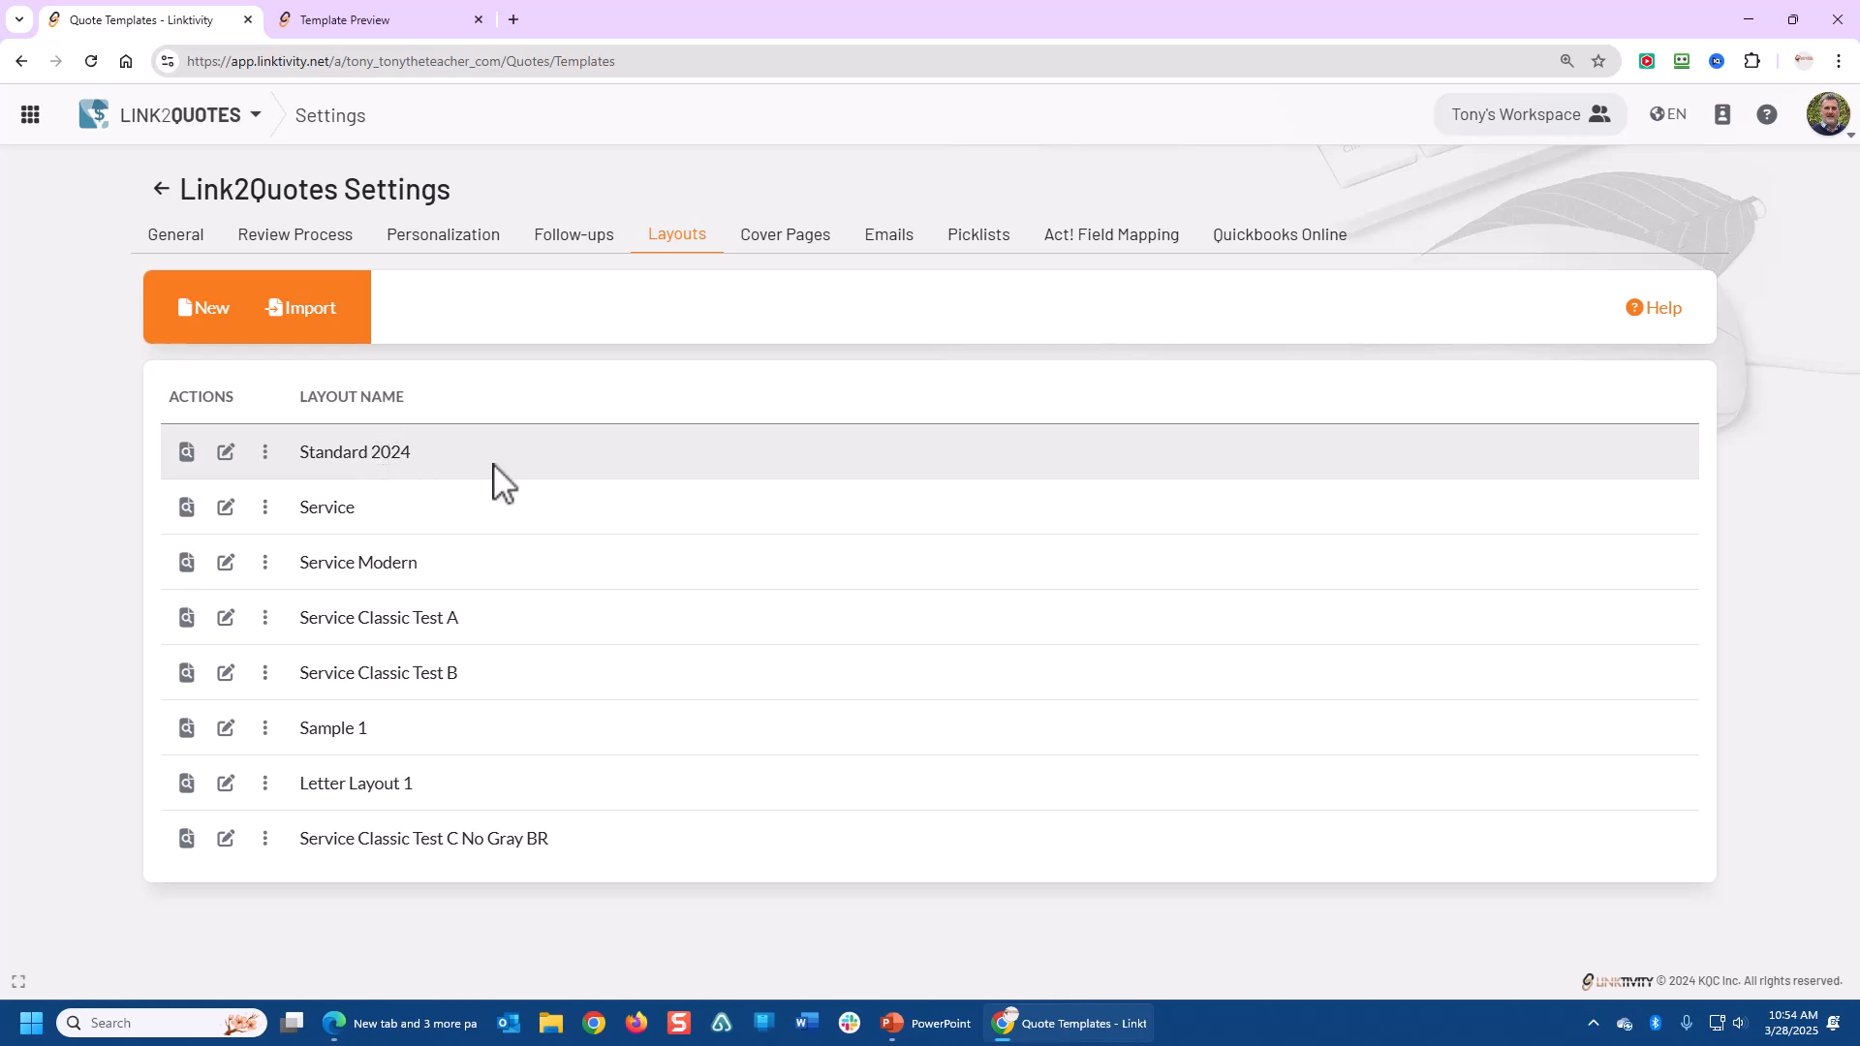
{"action": "left_click", "coordinate": [227, 453]}
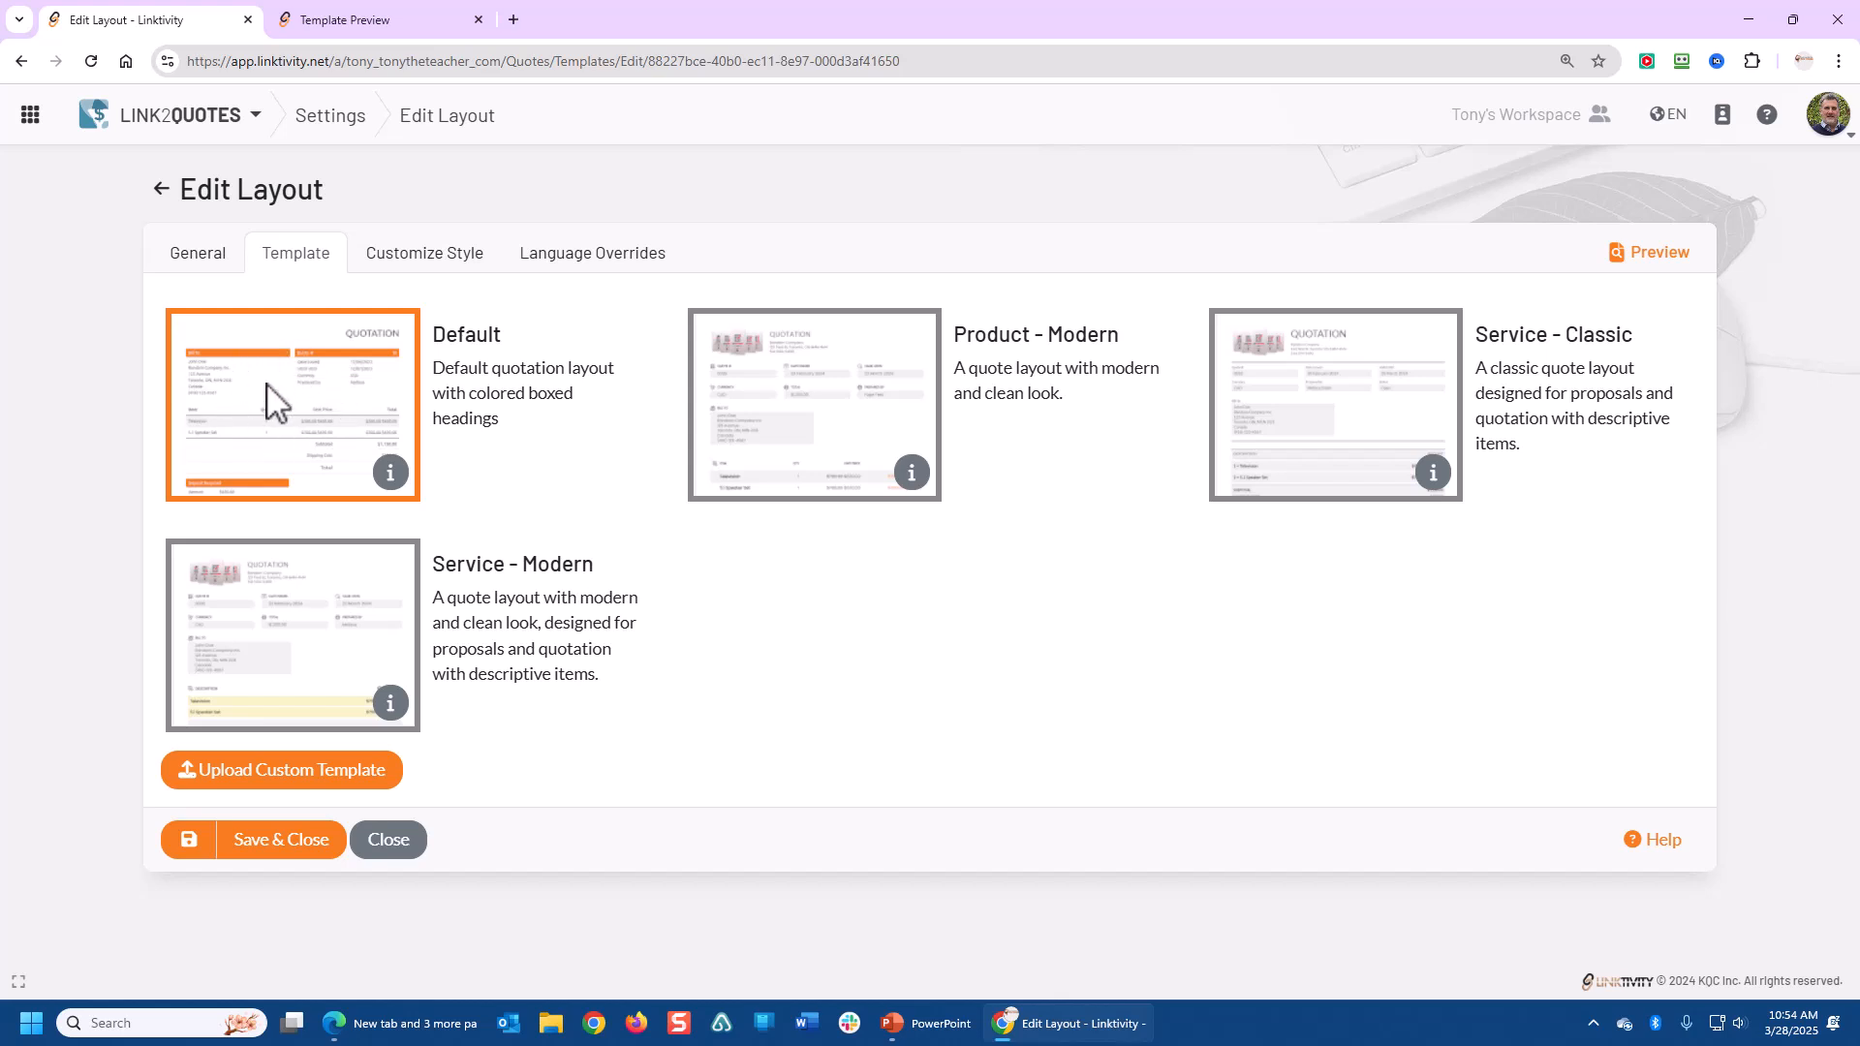
{"action": "left_click", "coordinate": [1657, 253]}
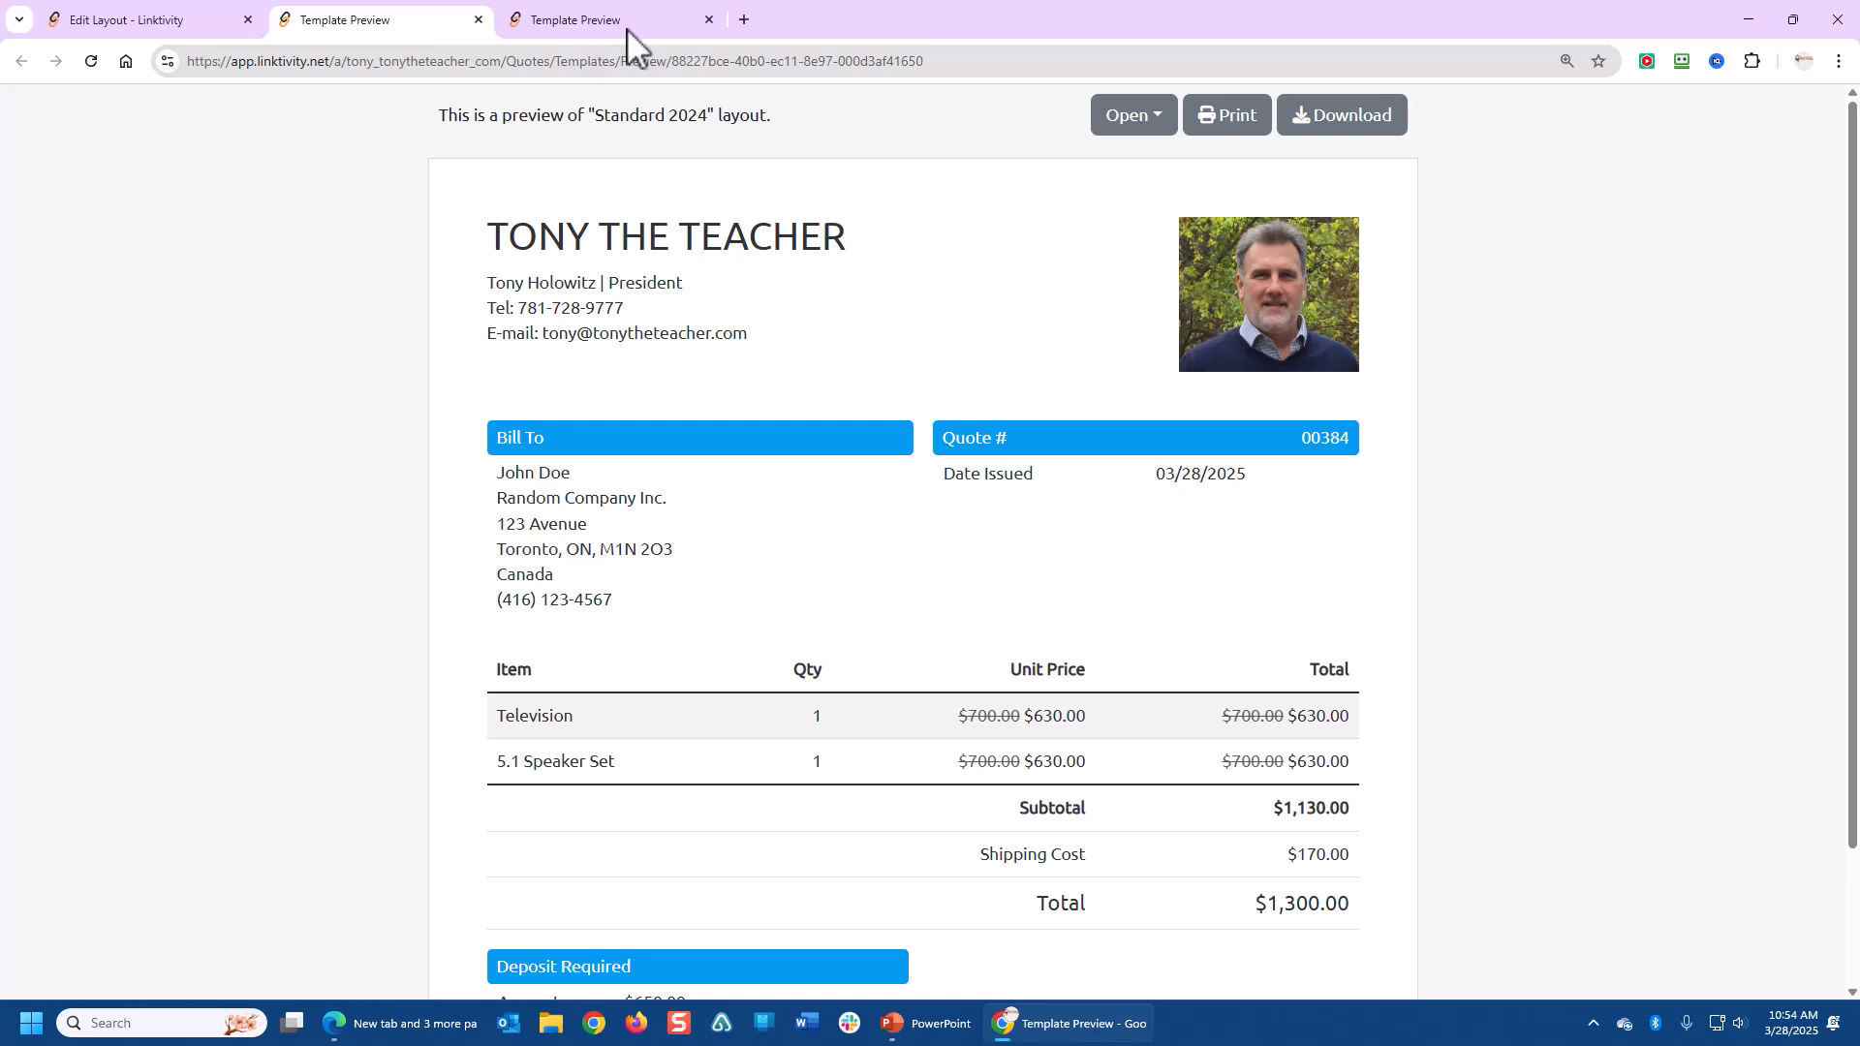
{"action": "left_click", "coordinate": [710, 20]}
{"action": "left_click", "coordinate": [113, 29]}
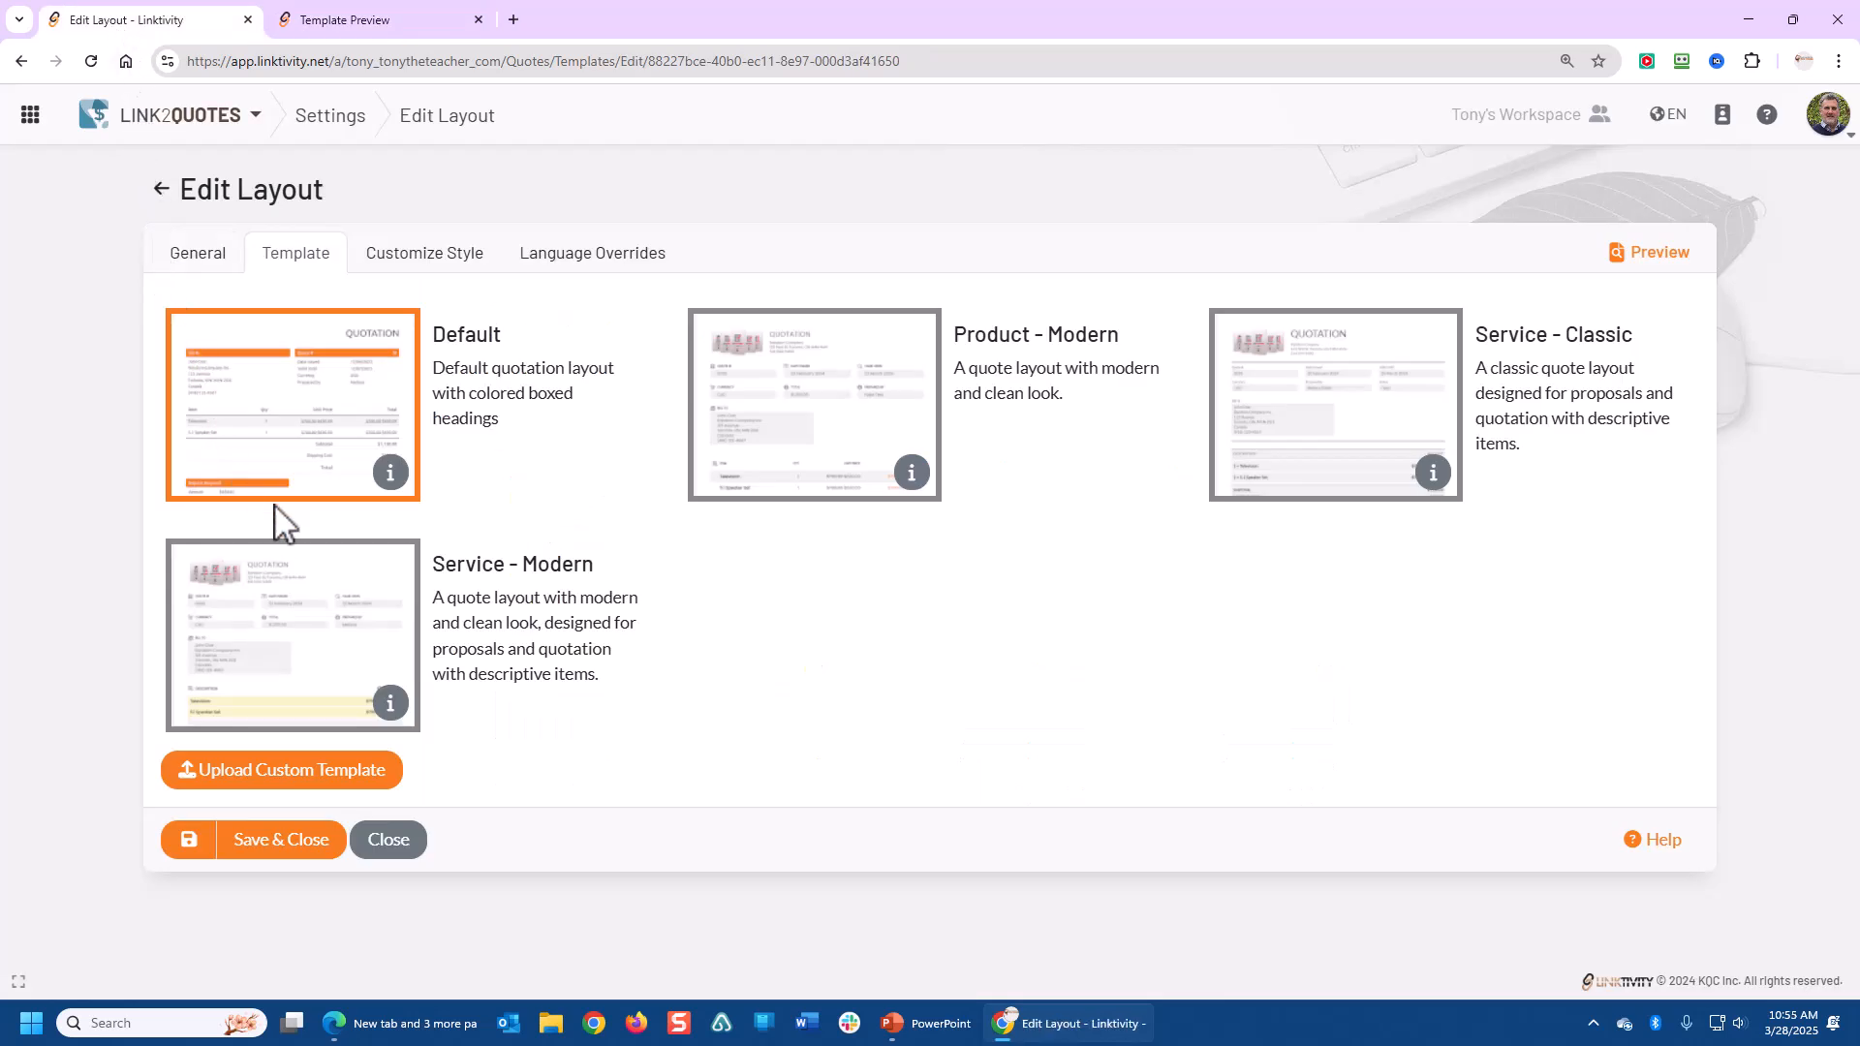
Switch the layout to the Product - Modern template, save it and check the refreshed layout preview
{"action": "left_click", "coordinate": [831, 372]}
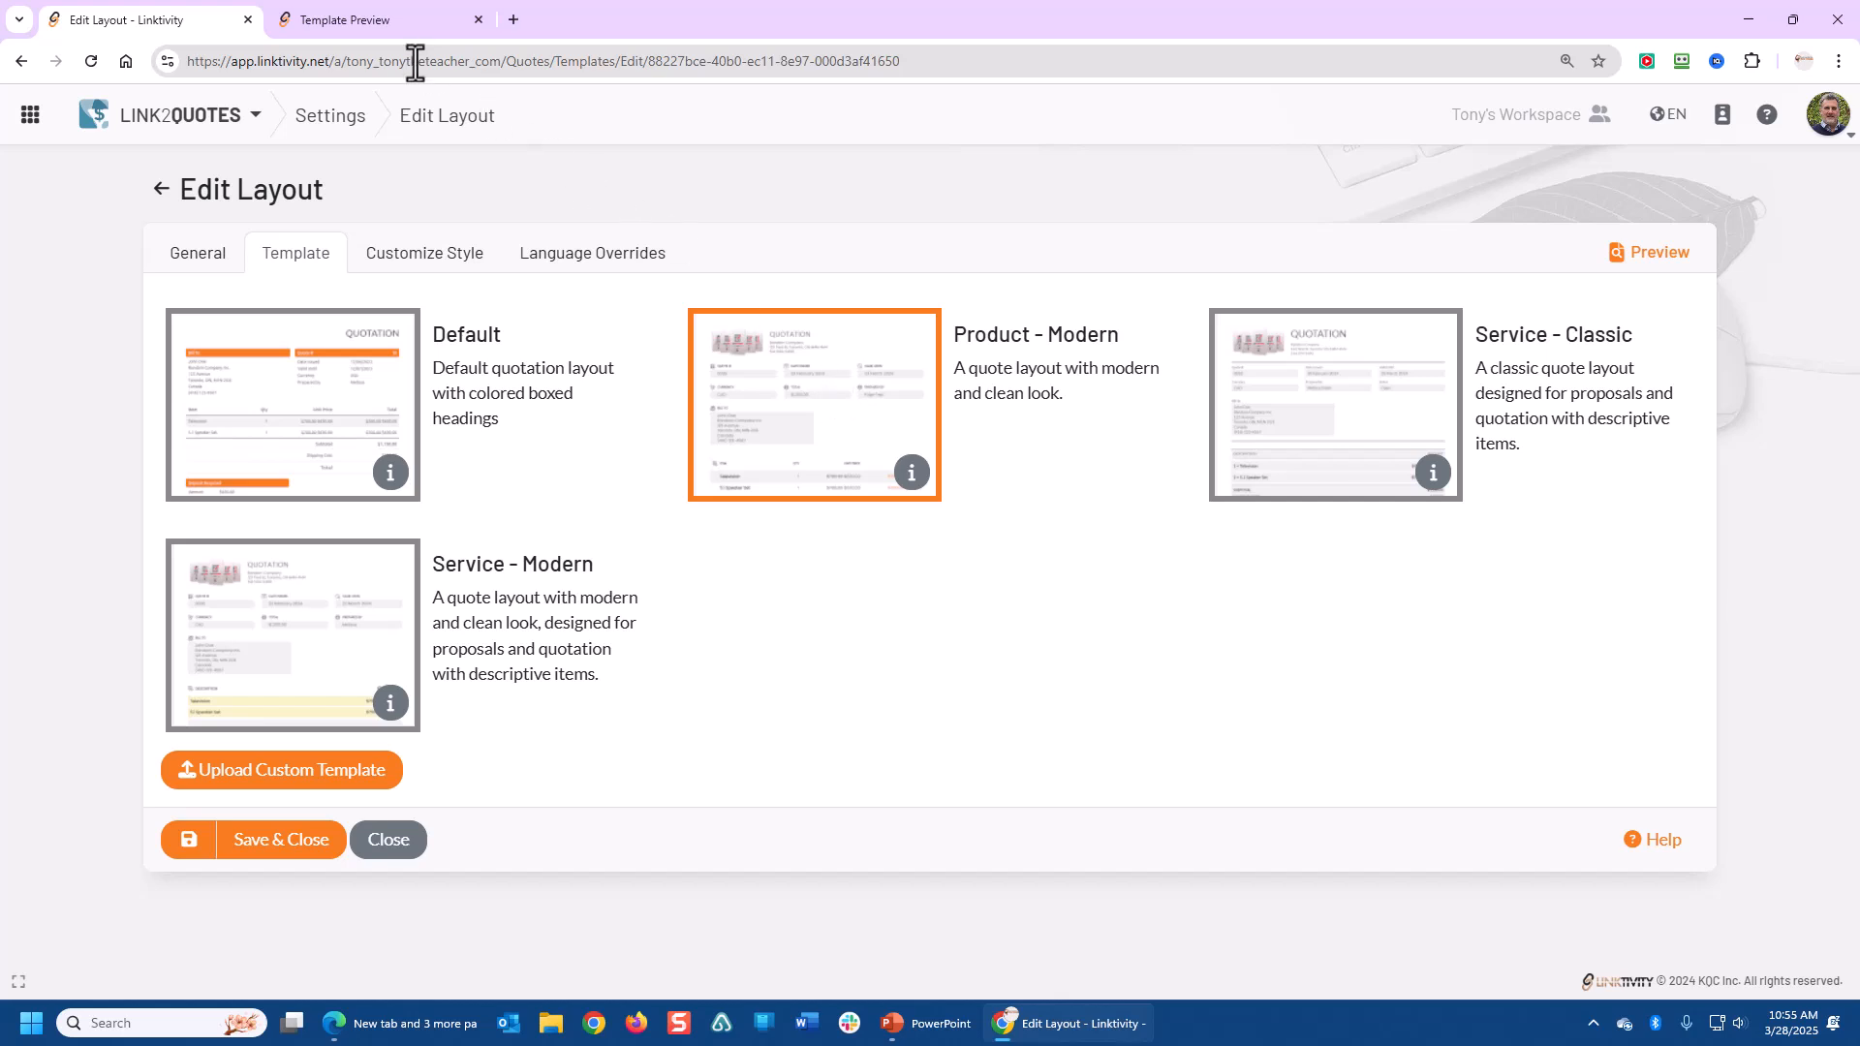
{"action": "left_click", "coordinate": [364, 21]}
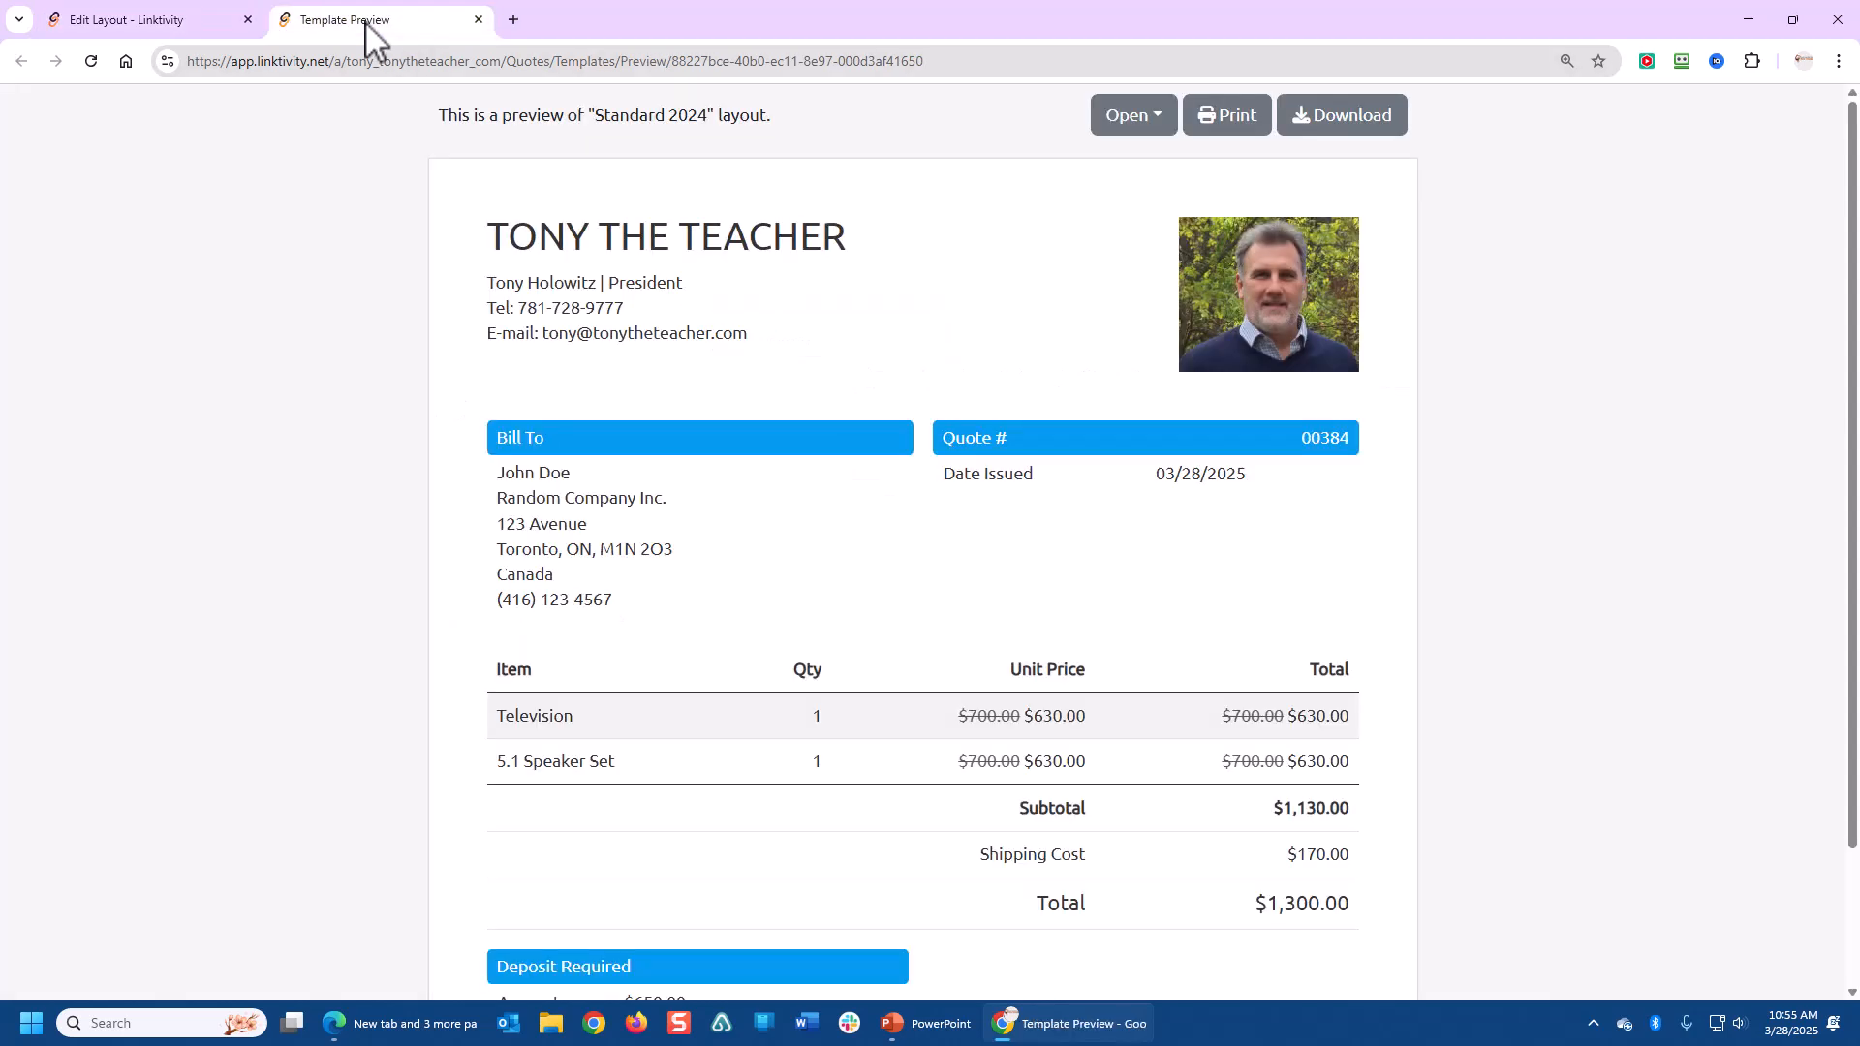
{"action": "left_click", "coordinate": [91, 62]}
{"action": "left_click", "coordinate": [155, 19]}
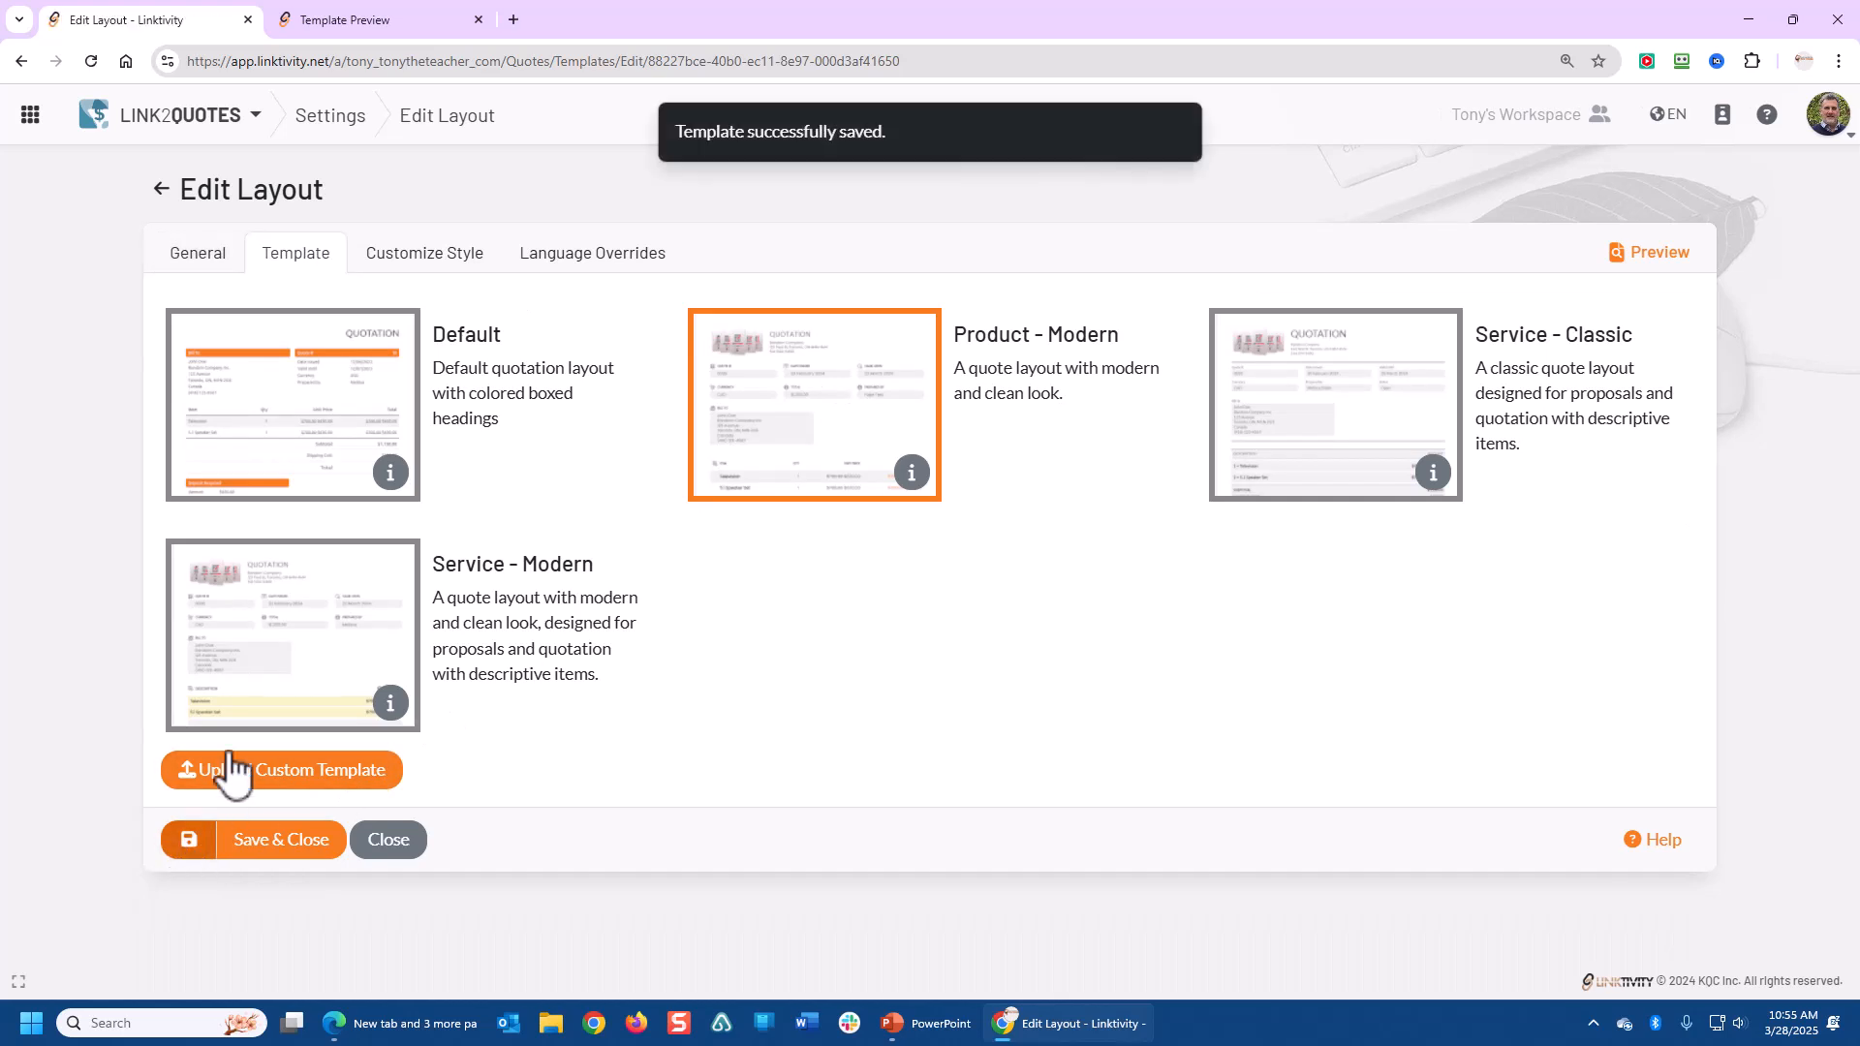
{"action": "left_click", "coordinate": [345, 21]}
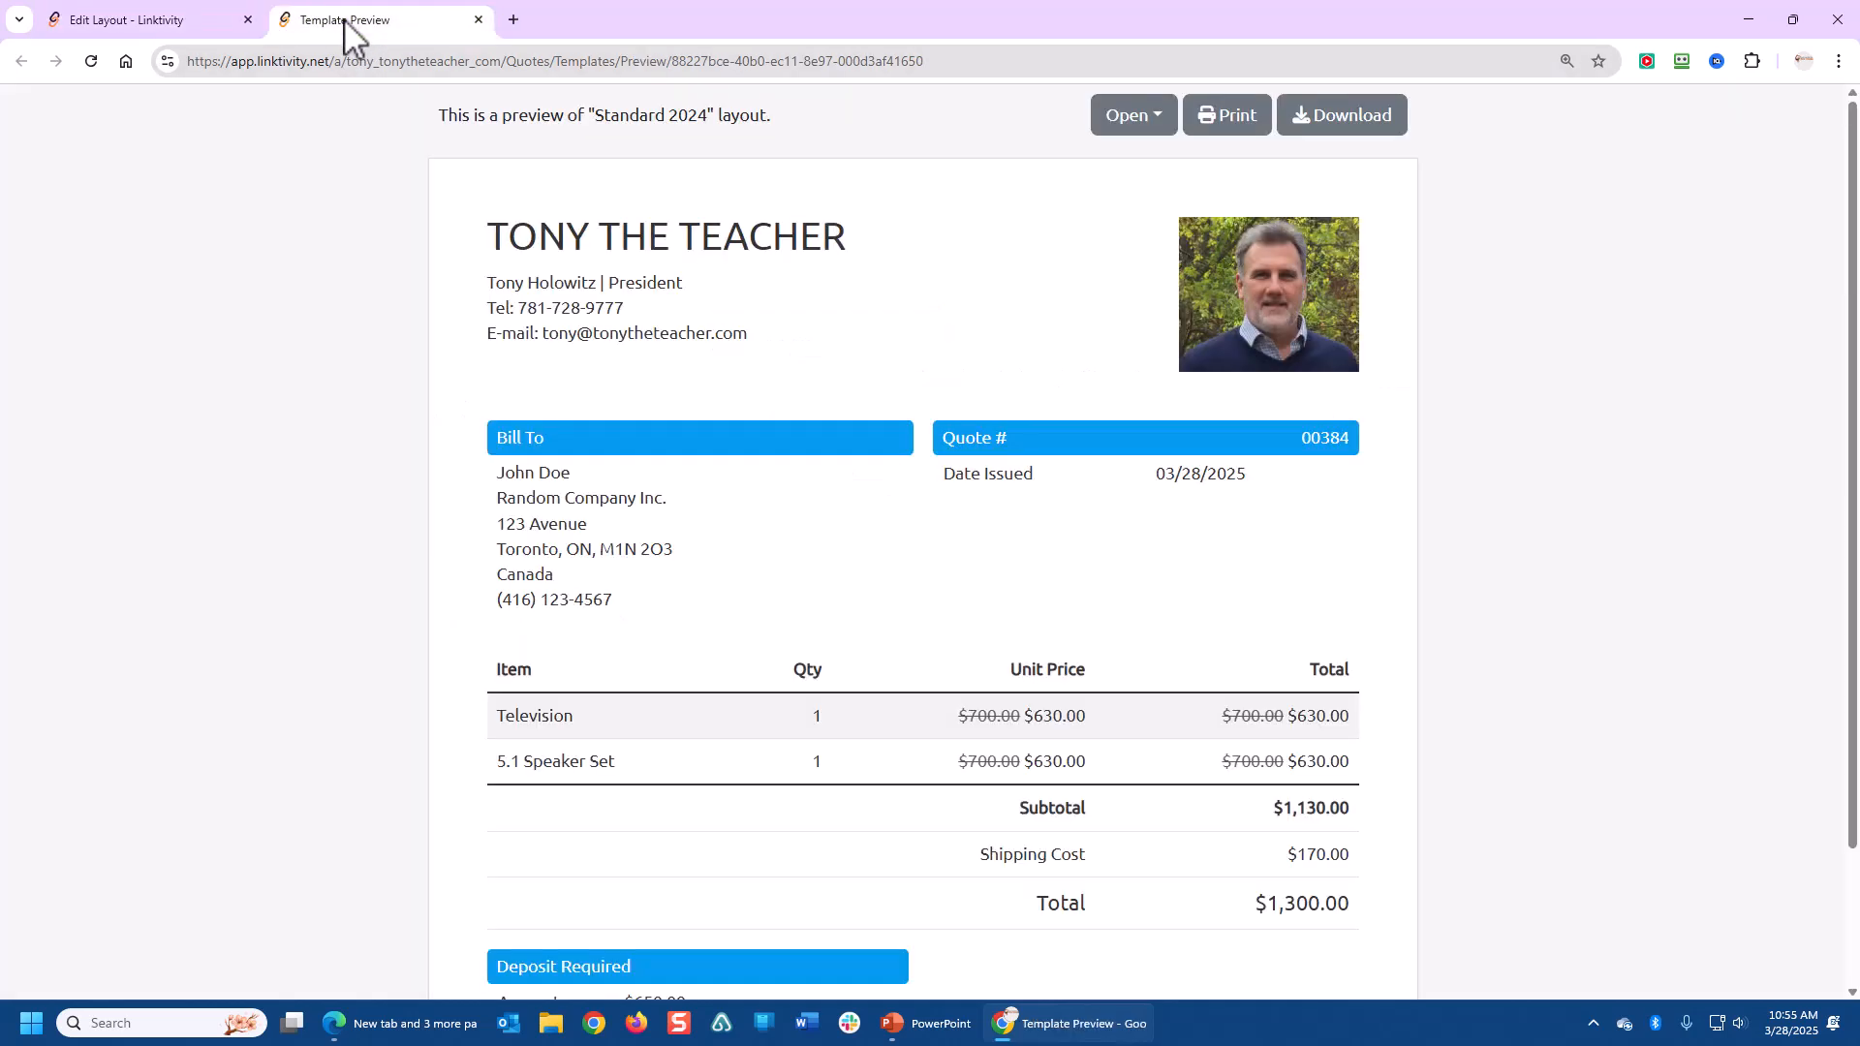
{"action": "left_click", "coordinate": [91, 63]}
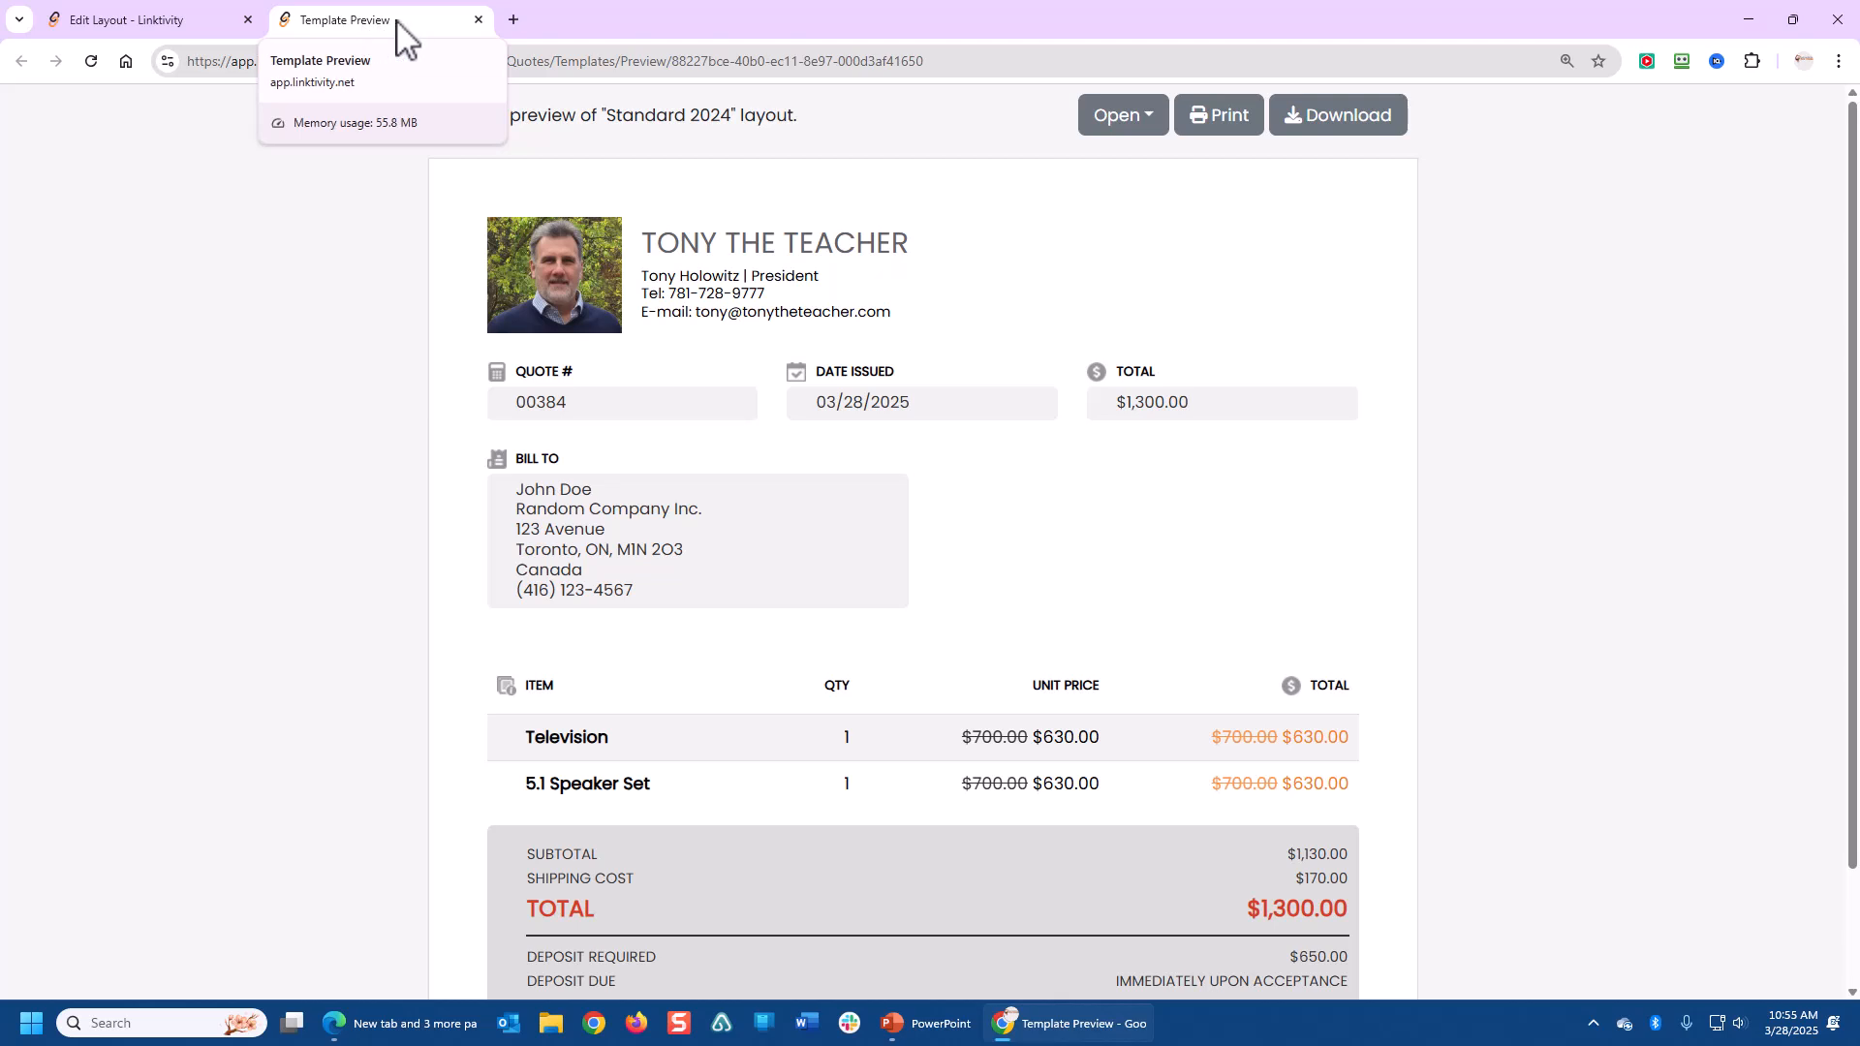
{"action": "left_click", "coordinate": [126, 24]}
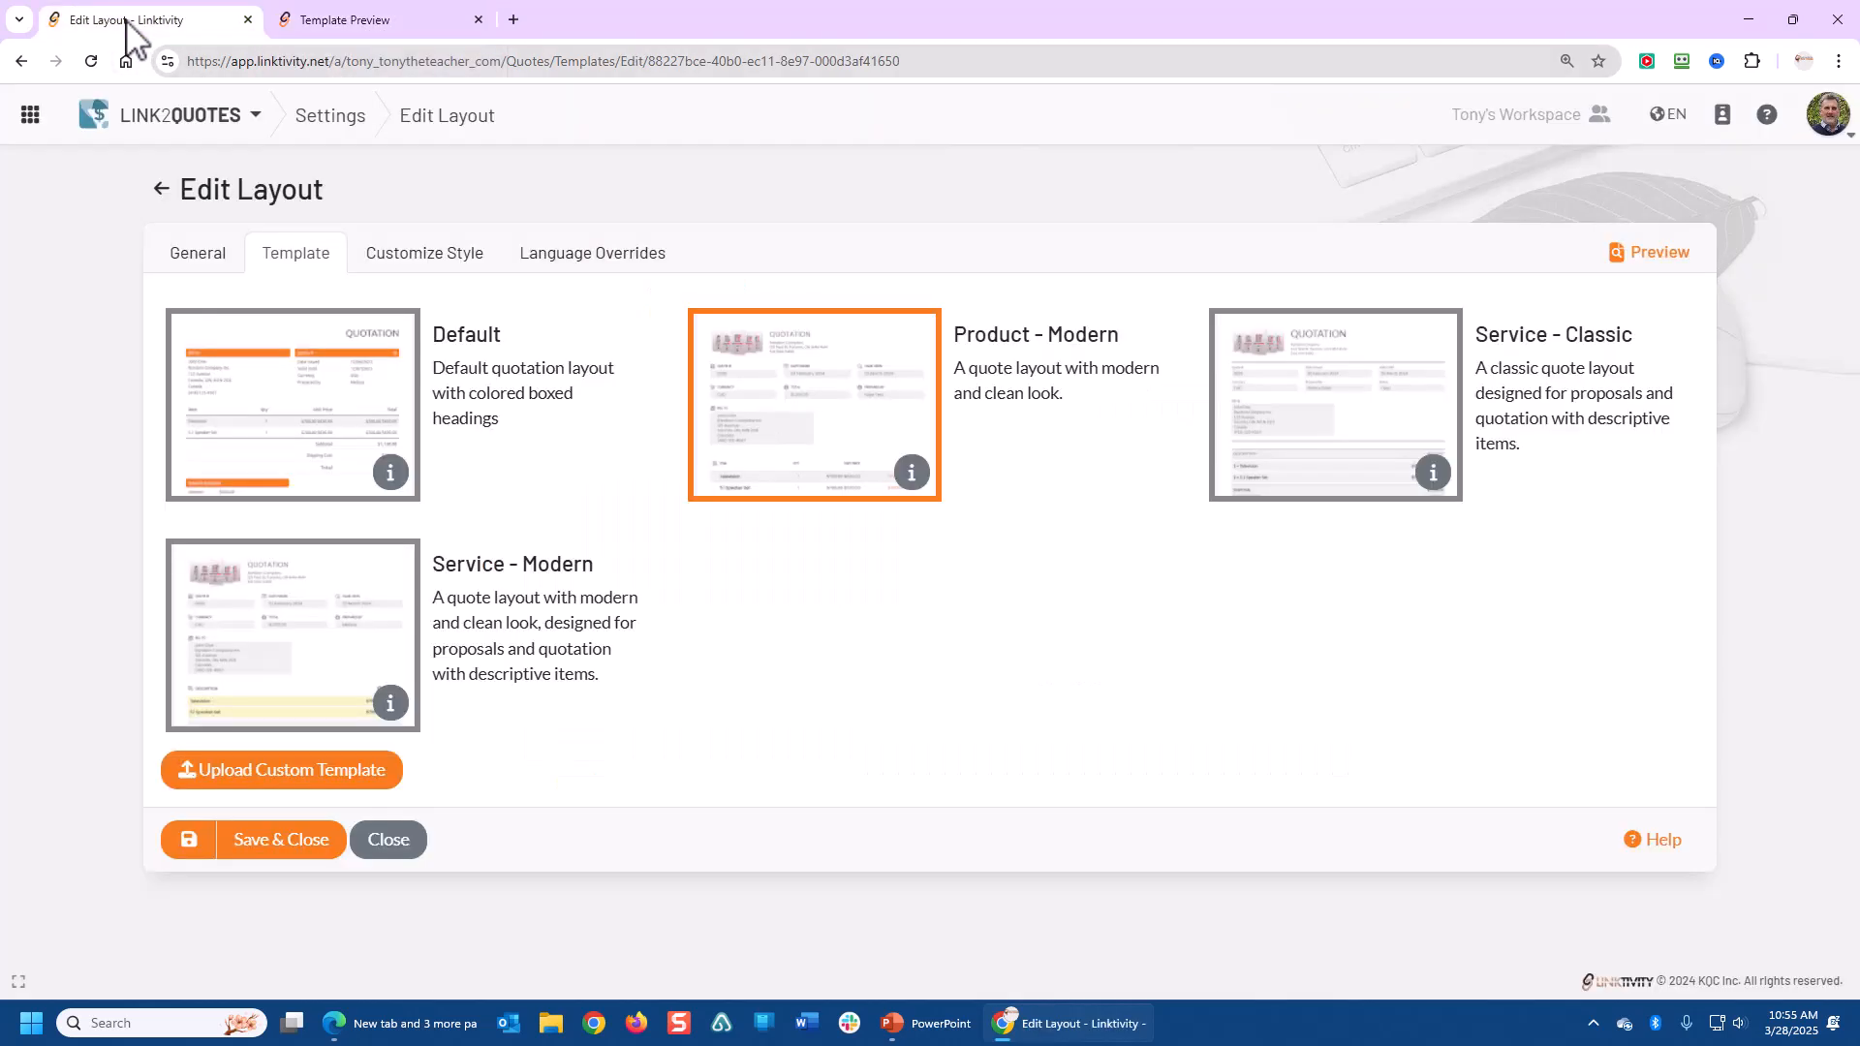
Switch the layout to the Service - Modern template, save it and check the refreshed layout preview
{"action": "left_click", "coordinate": [299, 616]}
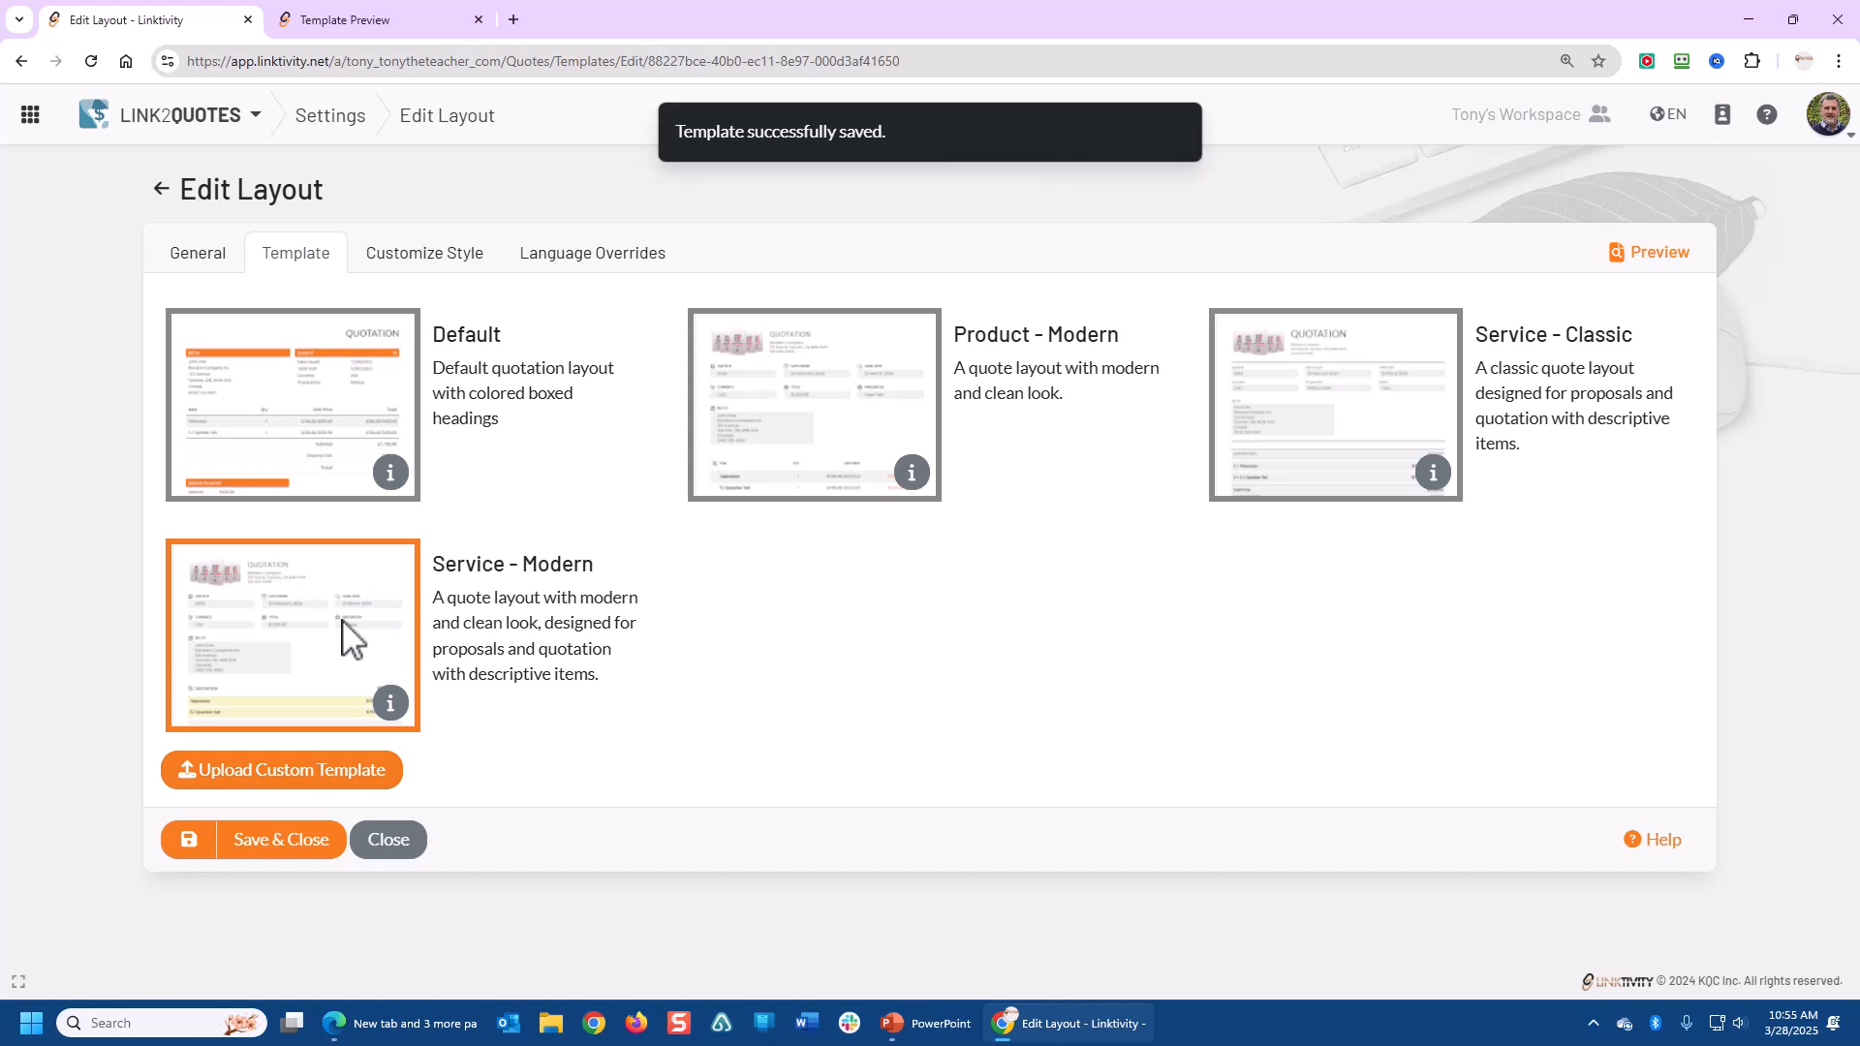
{"action": "left_click", "coordinate": [357, 21]}
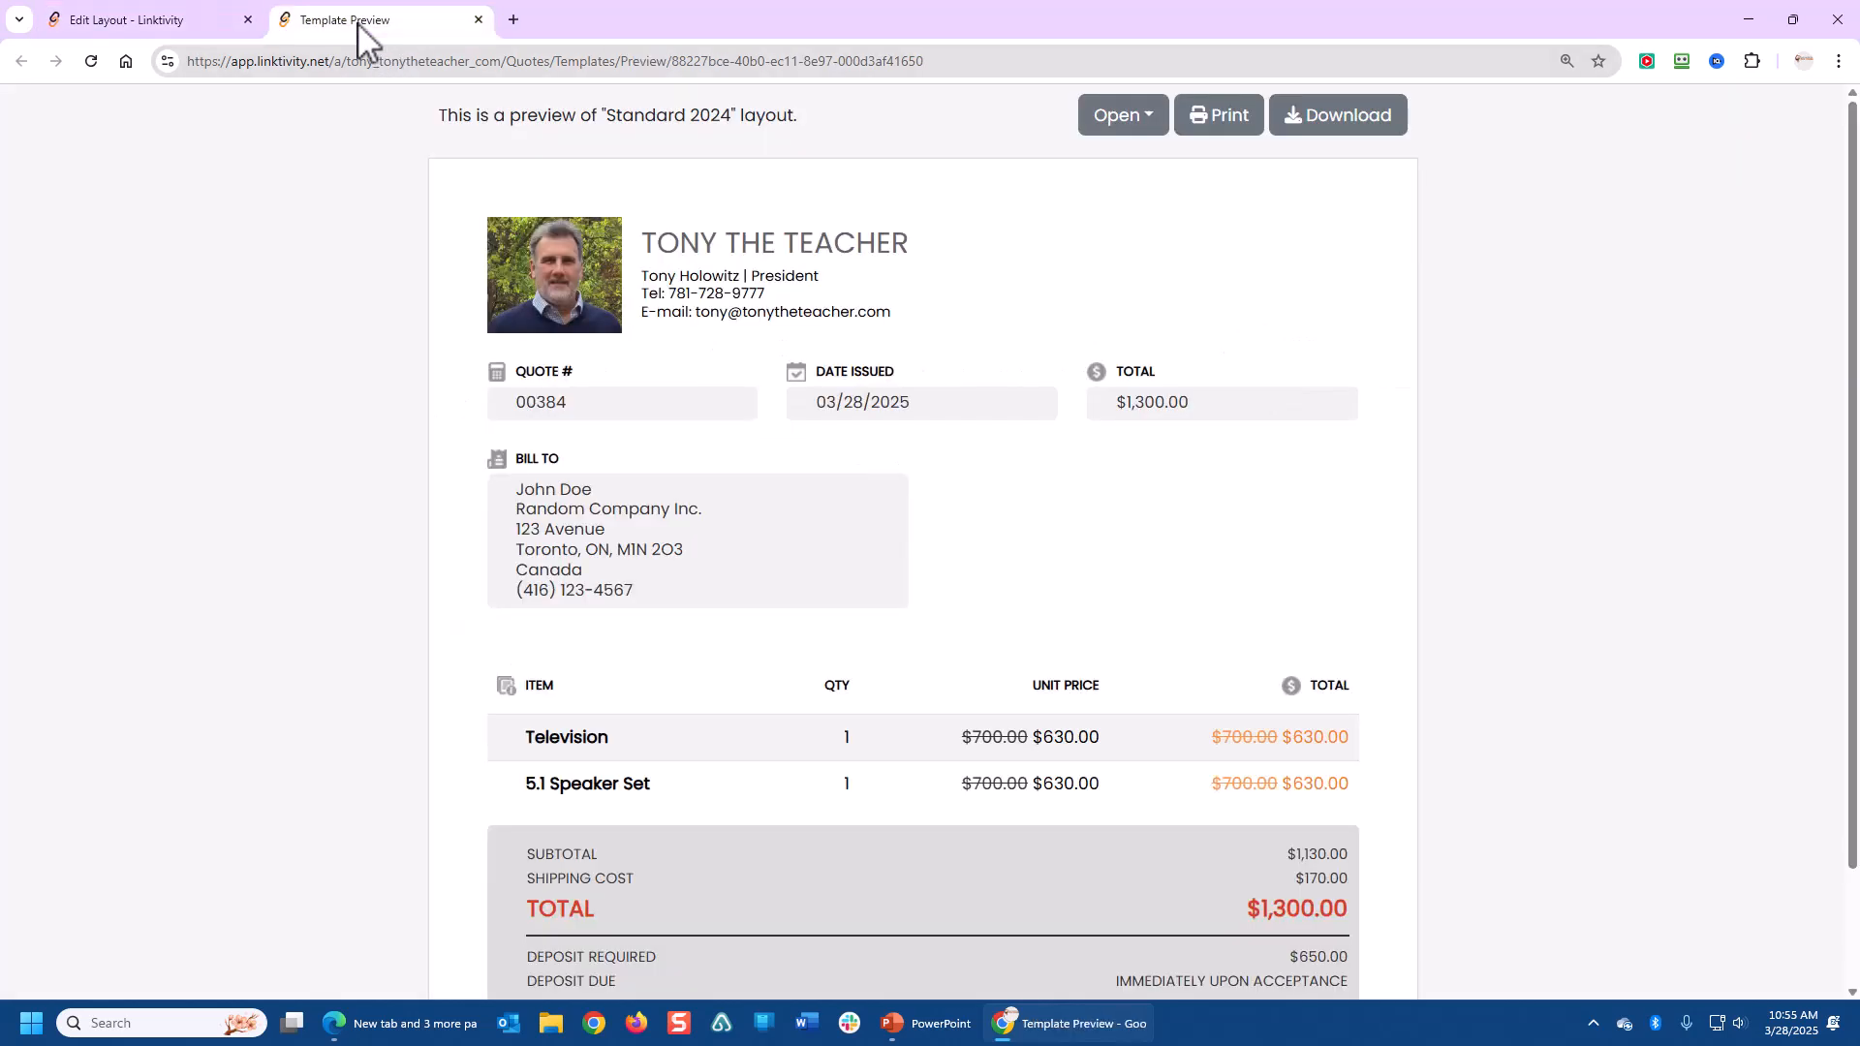
{"action": "left_click", "coordinate": [92, 62]}
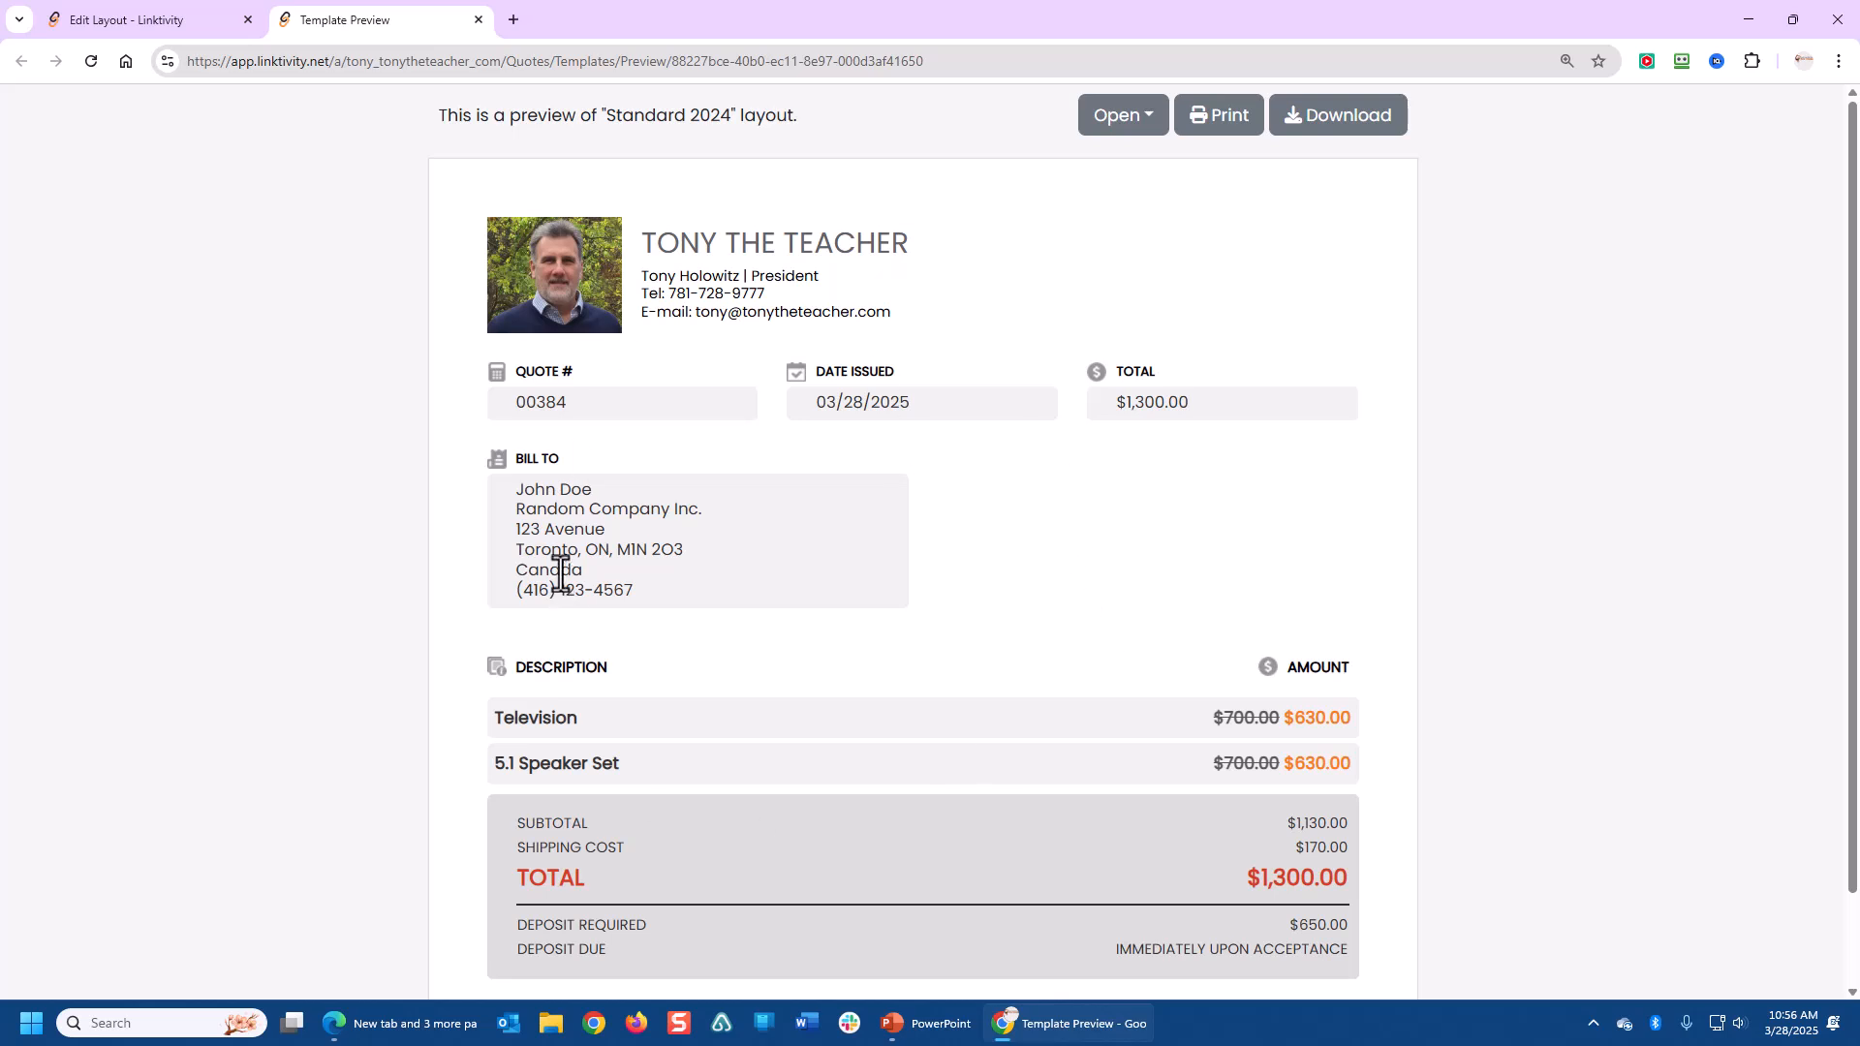
{"action": "left_click", "coordinate": [113, 25]}
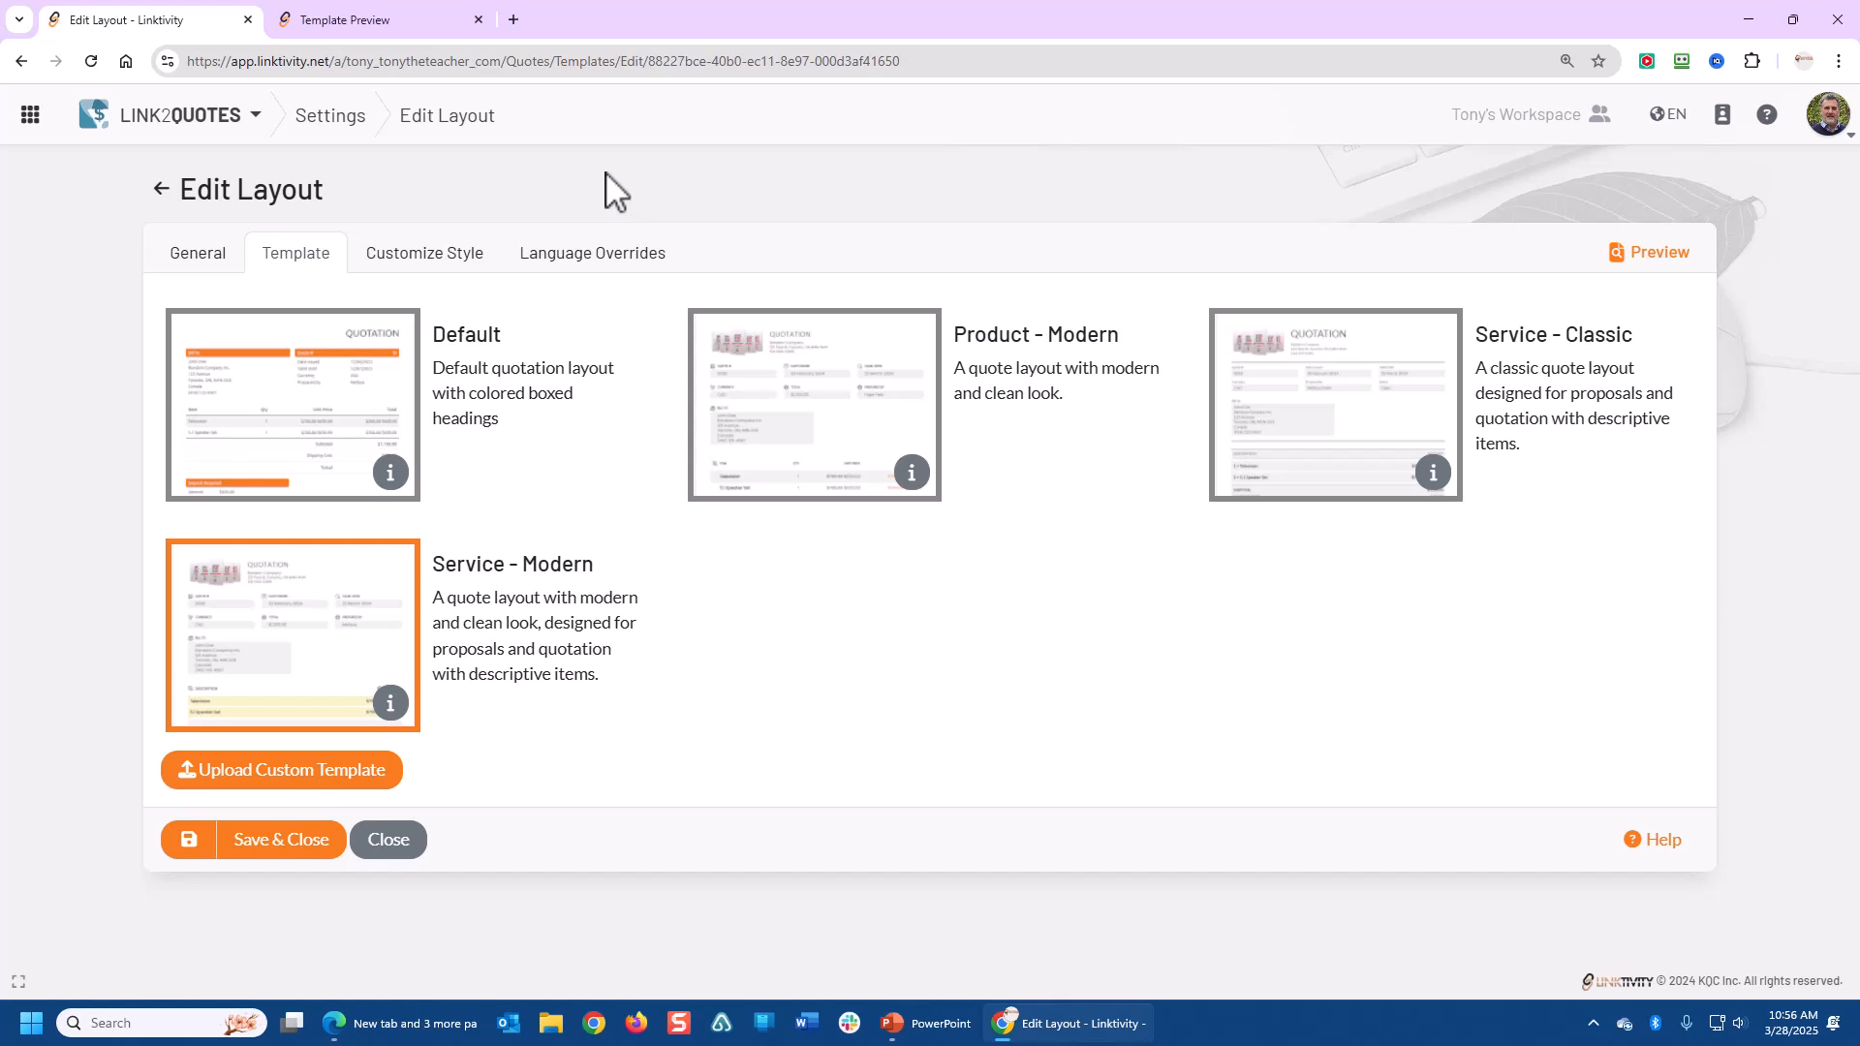
Set the layout style's Accent Color - Normal to orange #ed9702 and save the layout
{"action": "left_click", "coordinate": [401, 279]}
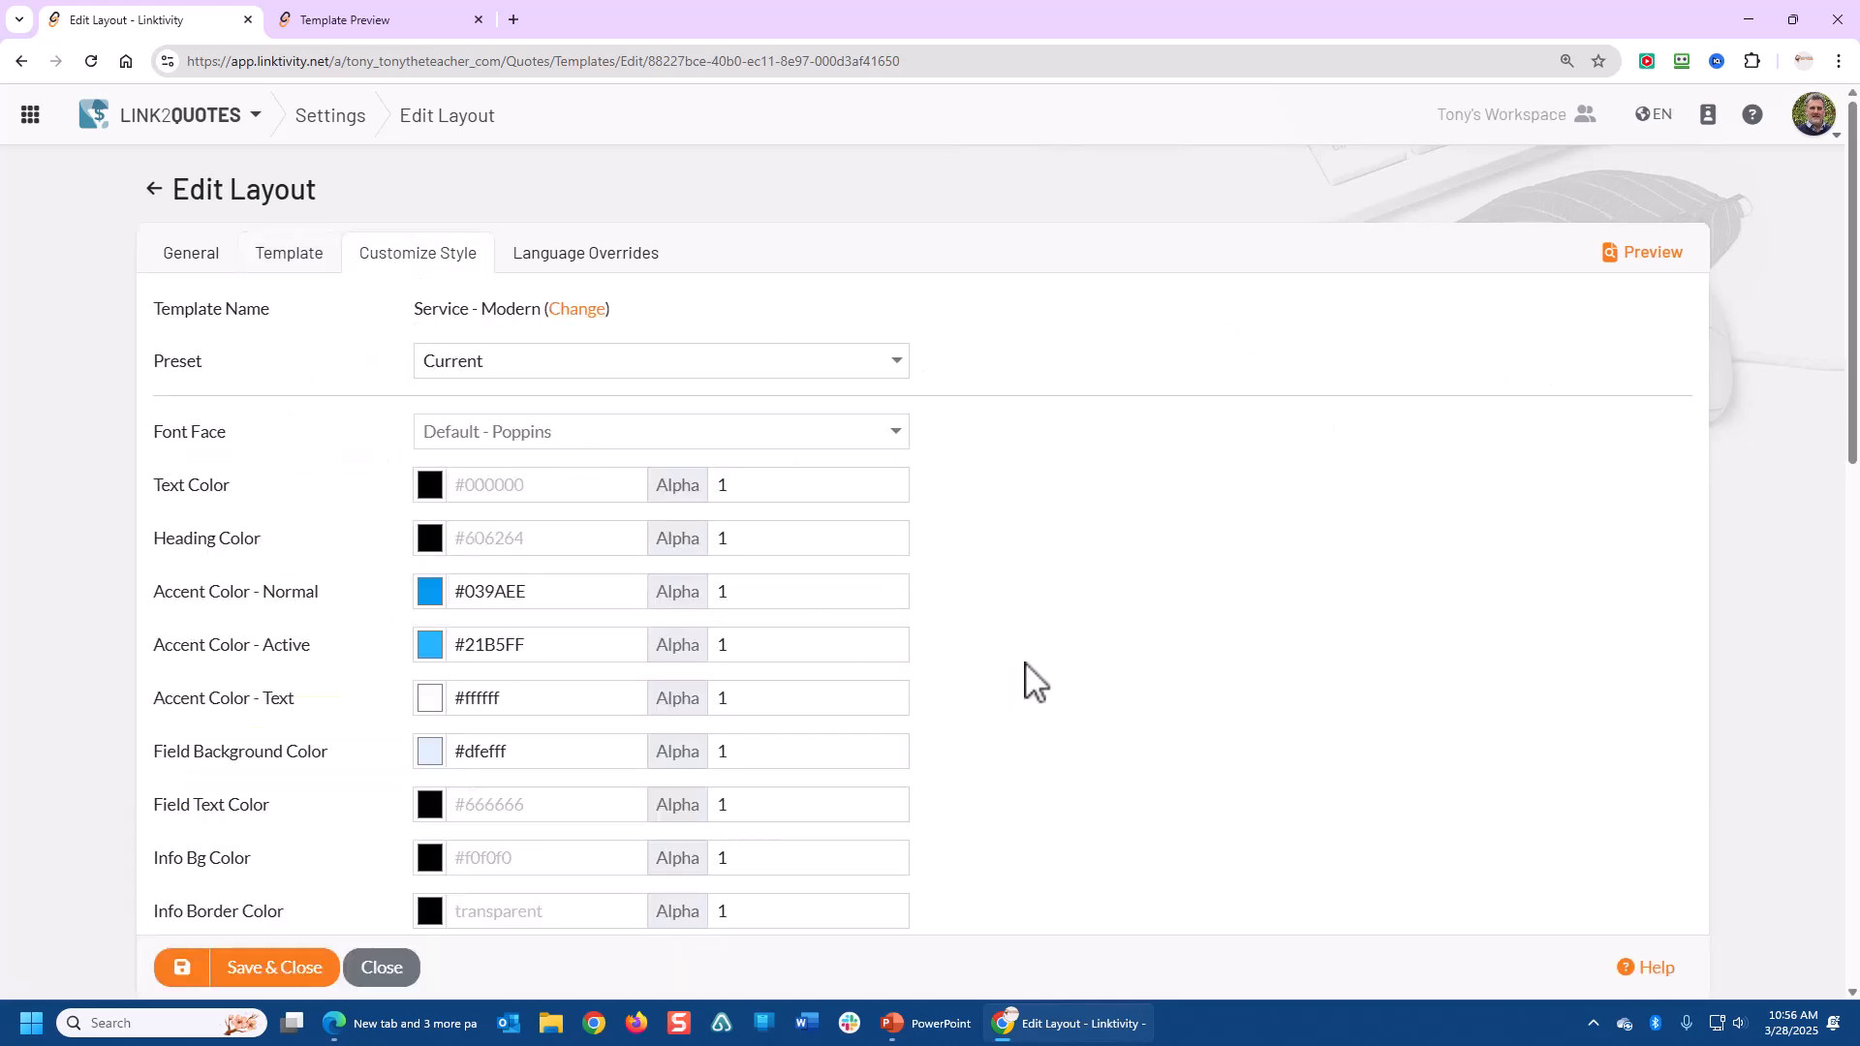
{"action": "scroll", "coordinate": [1038, 632], "scroll_direction": "down", "scroll_amount": 2}
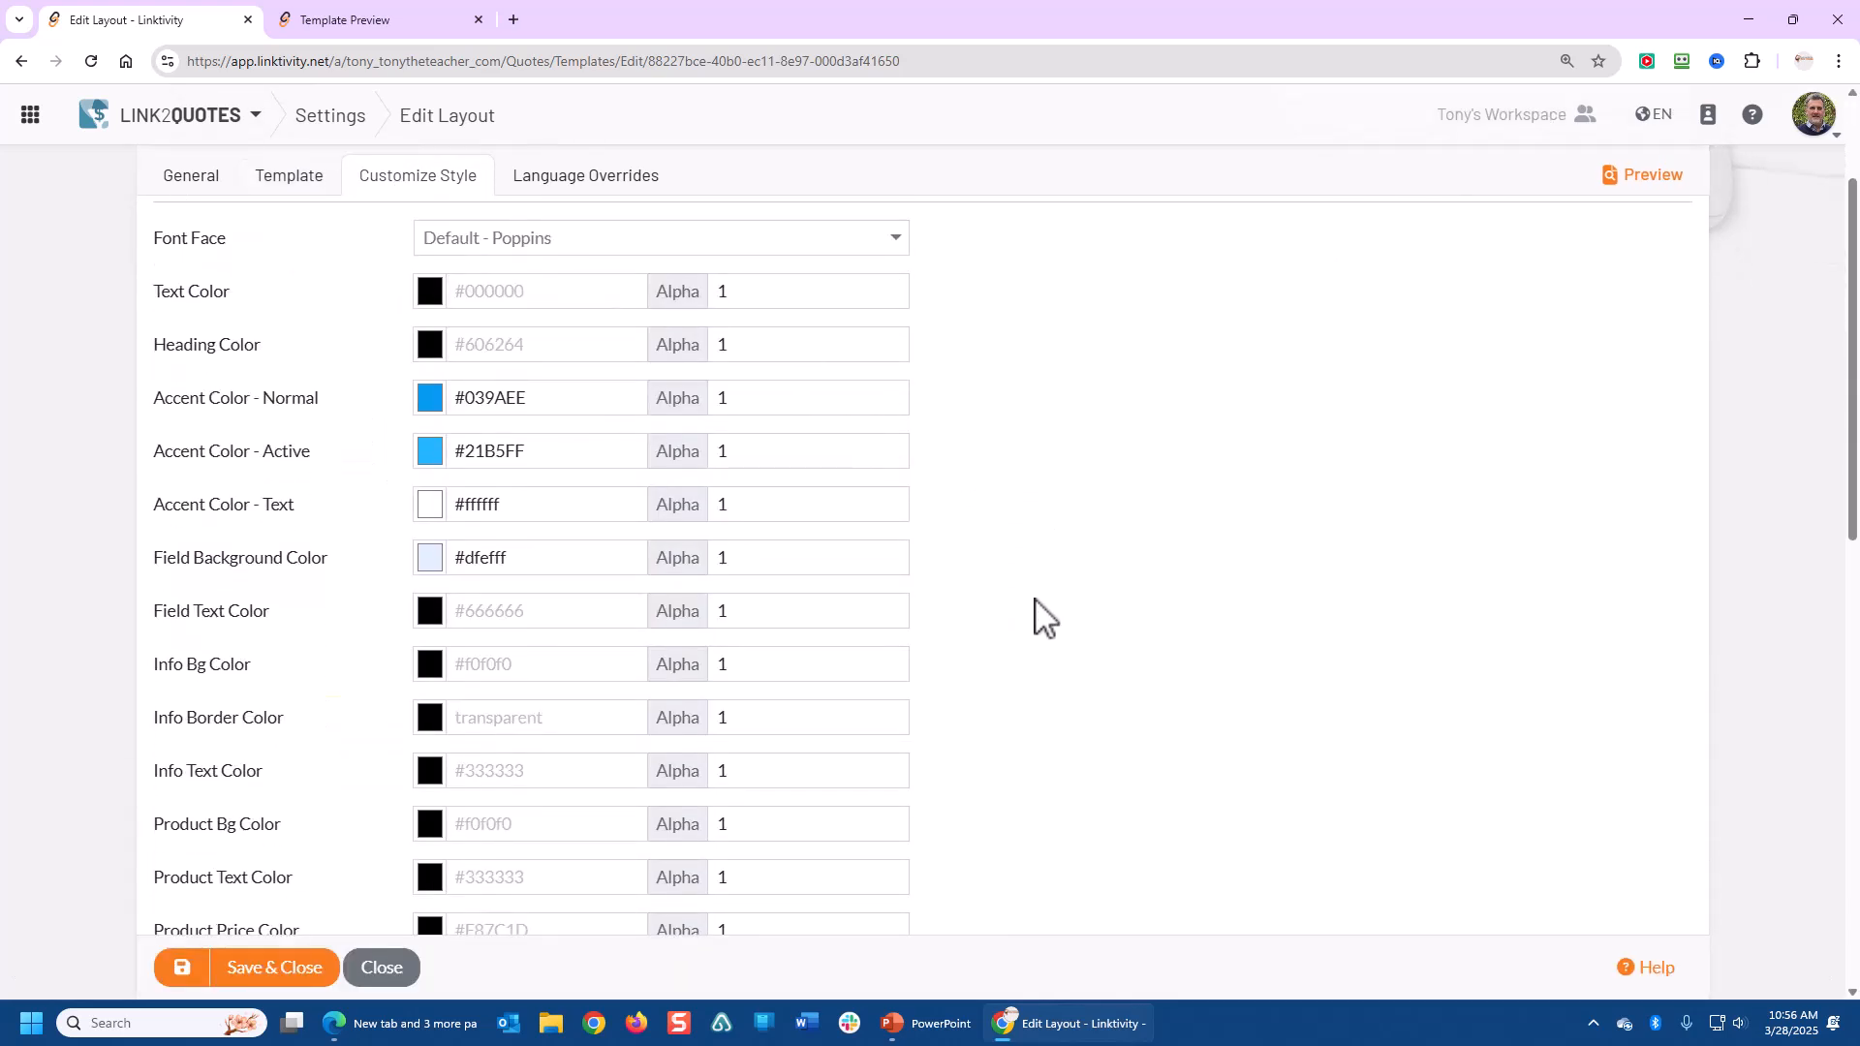
{"action": "scroll", "coordinate": [1037, 610], "scroll_direction": "down", "scroll_amount": 2}
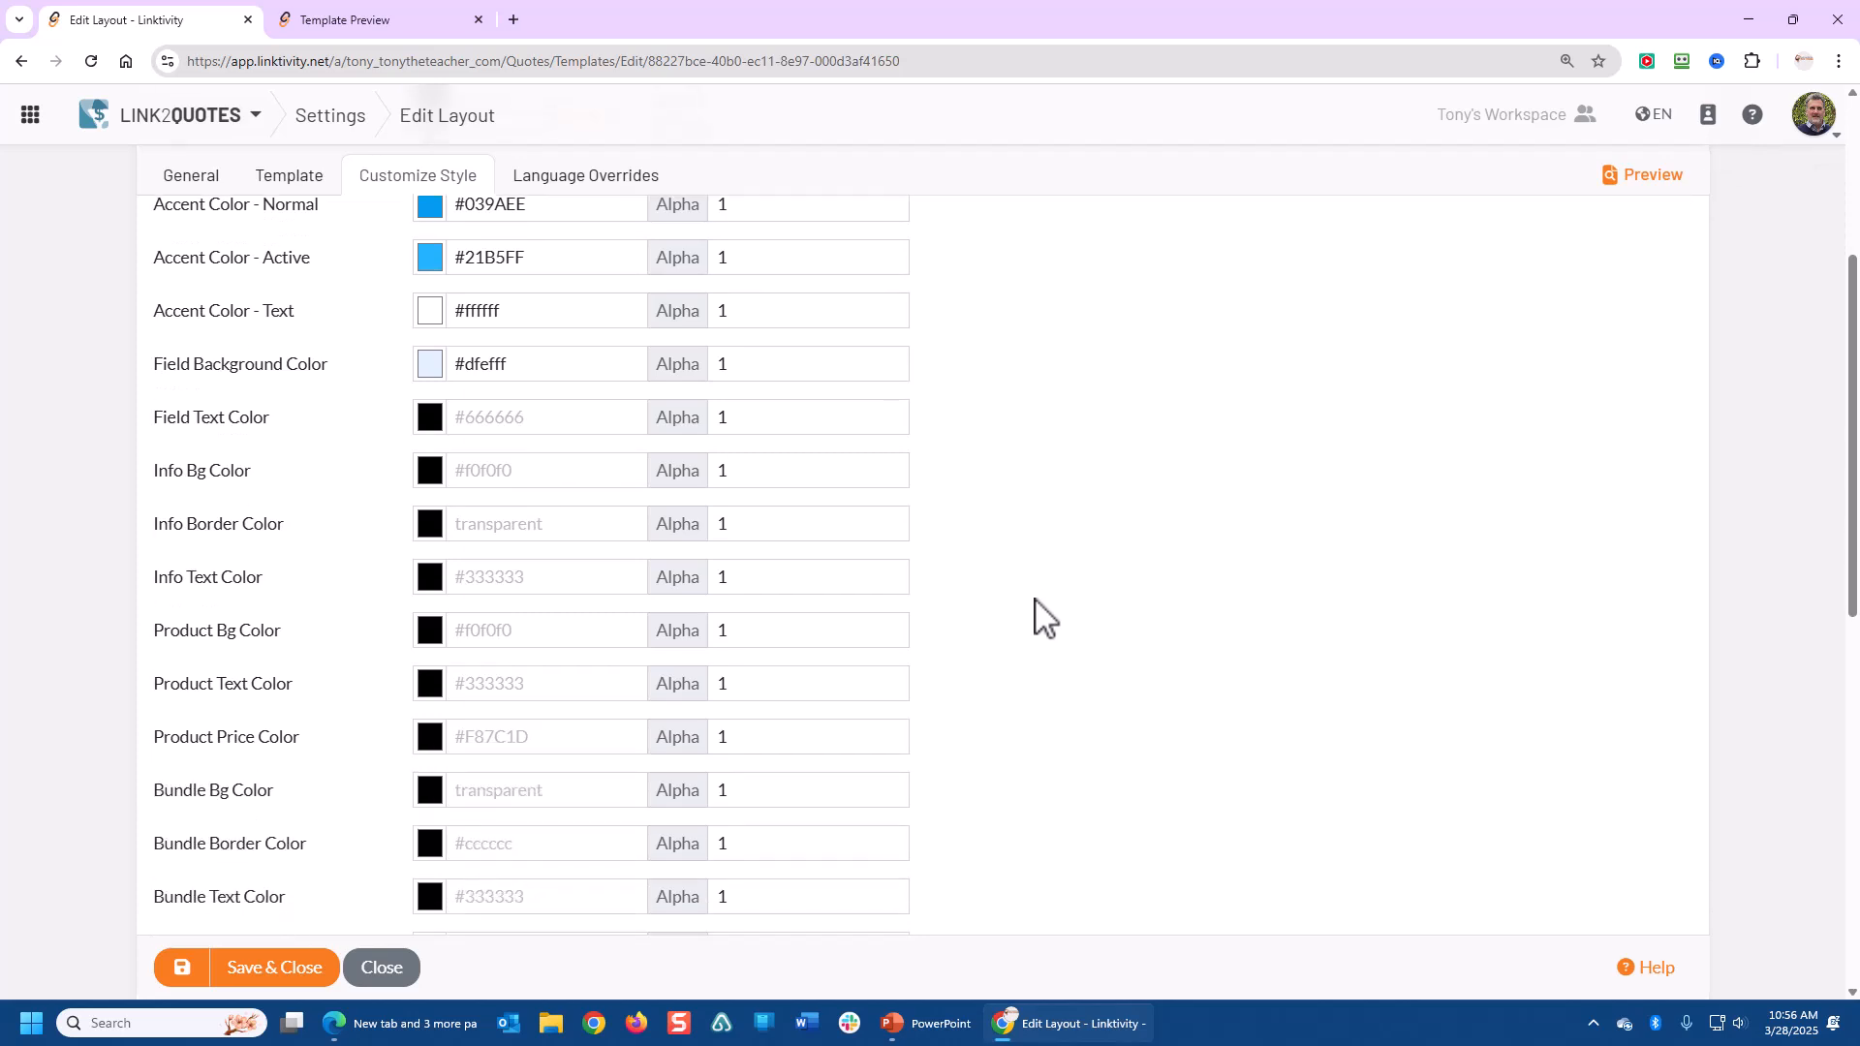
{"action": "scroll", "coordinate": [1038, 618], "scroll_direction": "up", "scroll_amount": 1}
{"action": "scroll", "coordinate": [1038, 618], "scroll_direction": "up", "scroll_amount": 1}
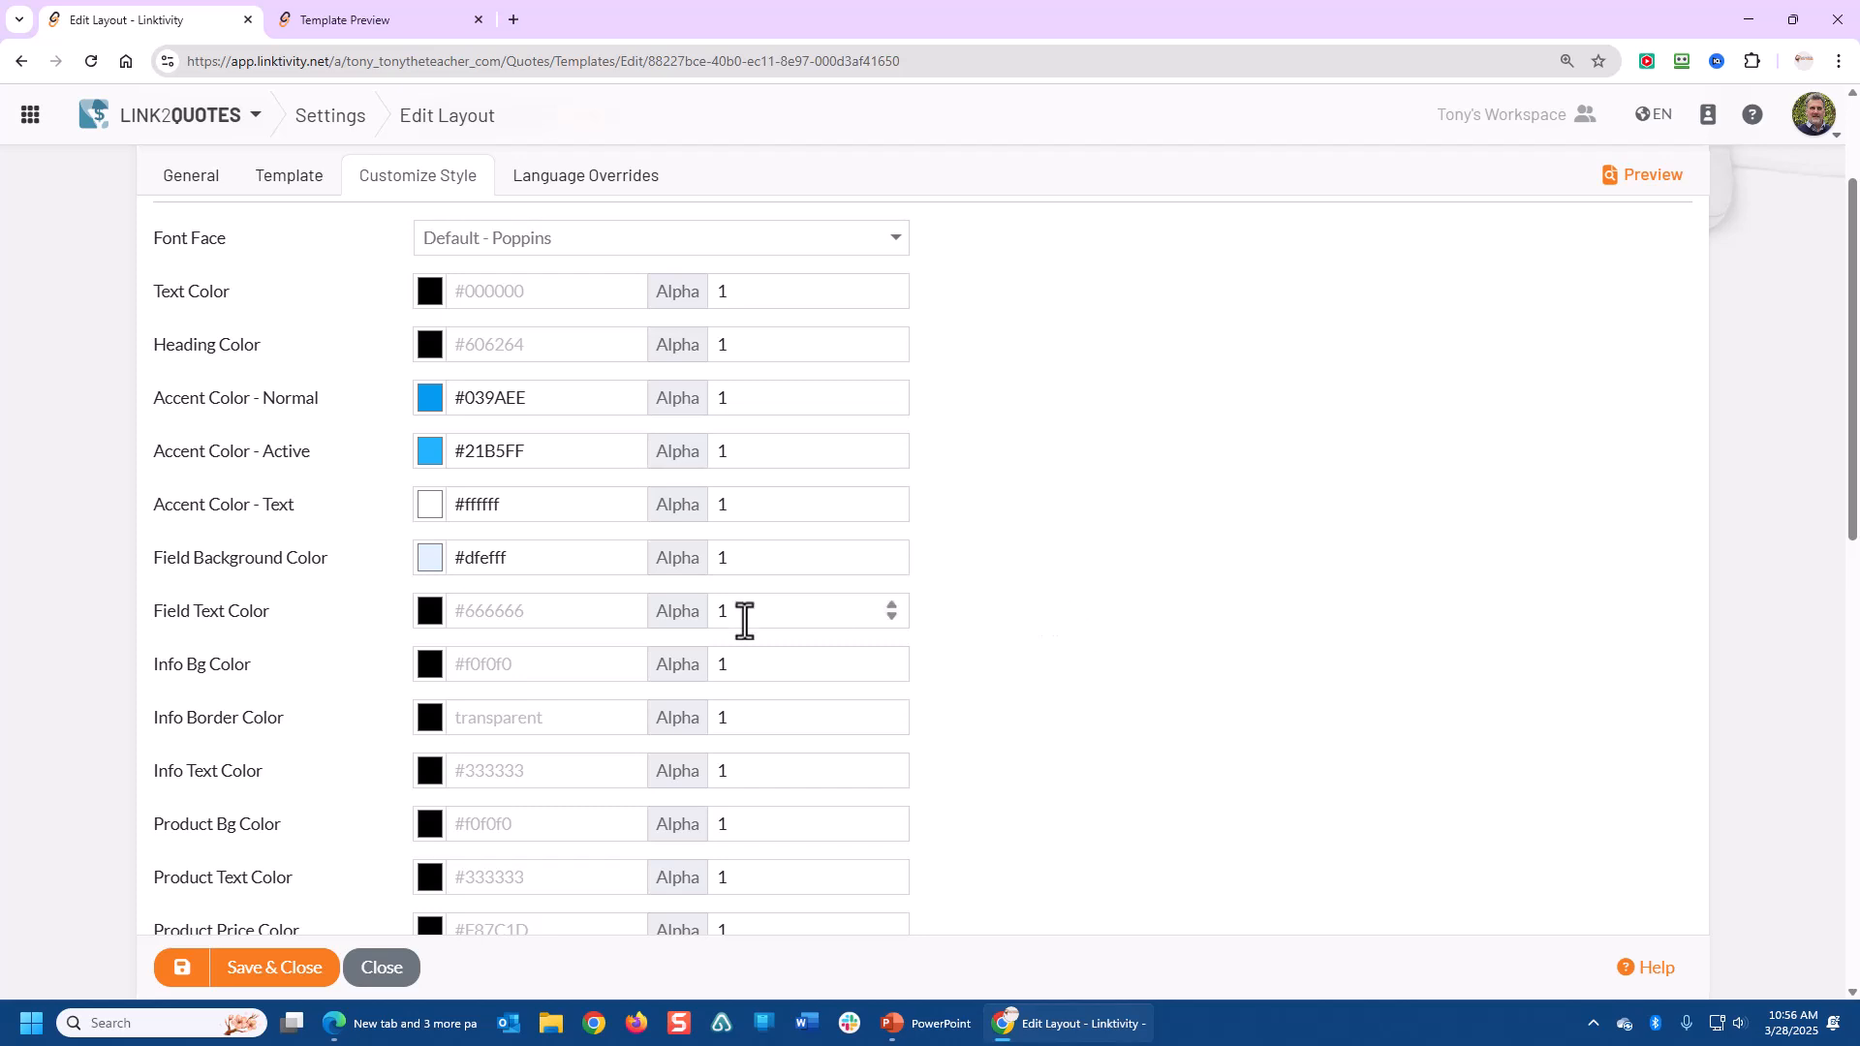
{"action": "left_click", "coordinate": [430, 399]}
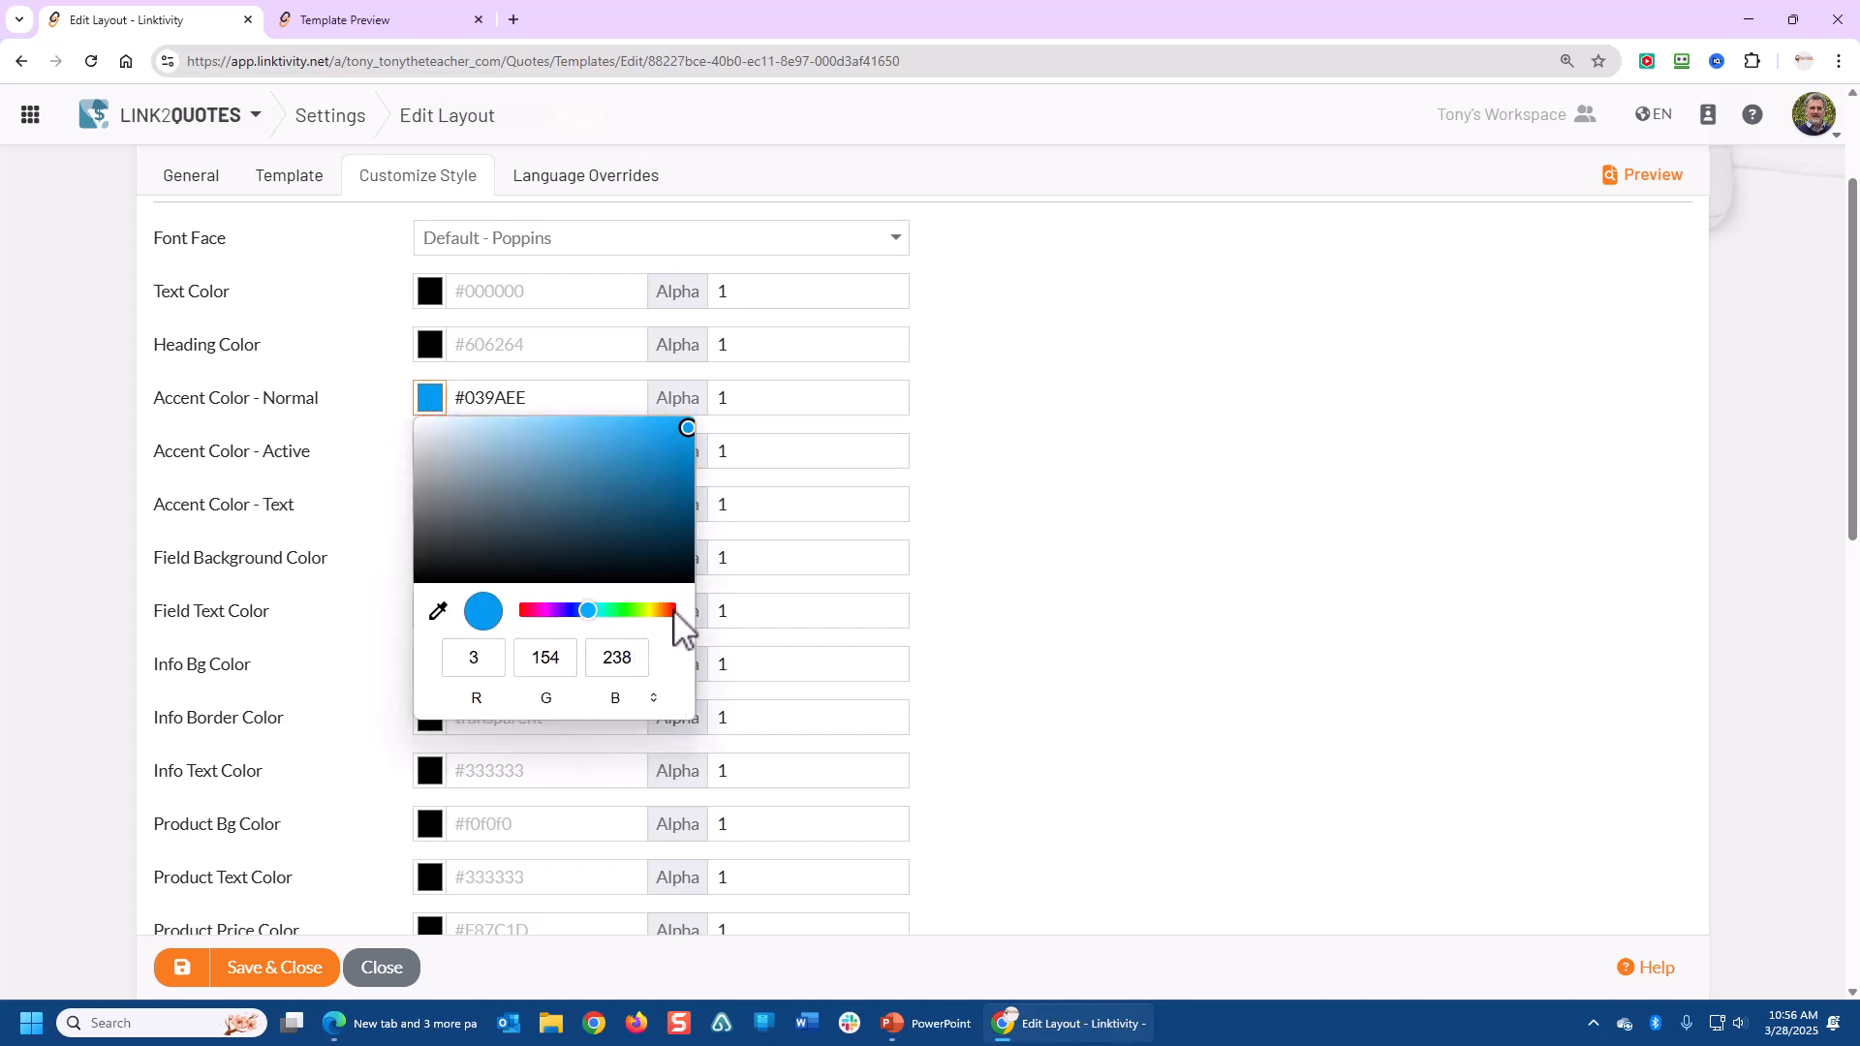
{"action": "left_click_drag", "start_coordinate": [673, 612], "coordinate": [660, 612]}
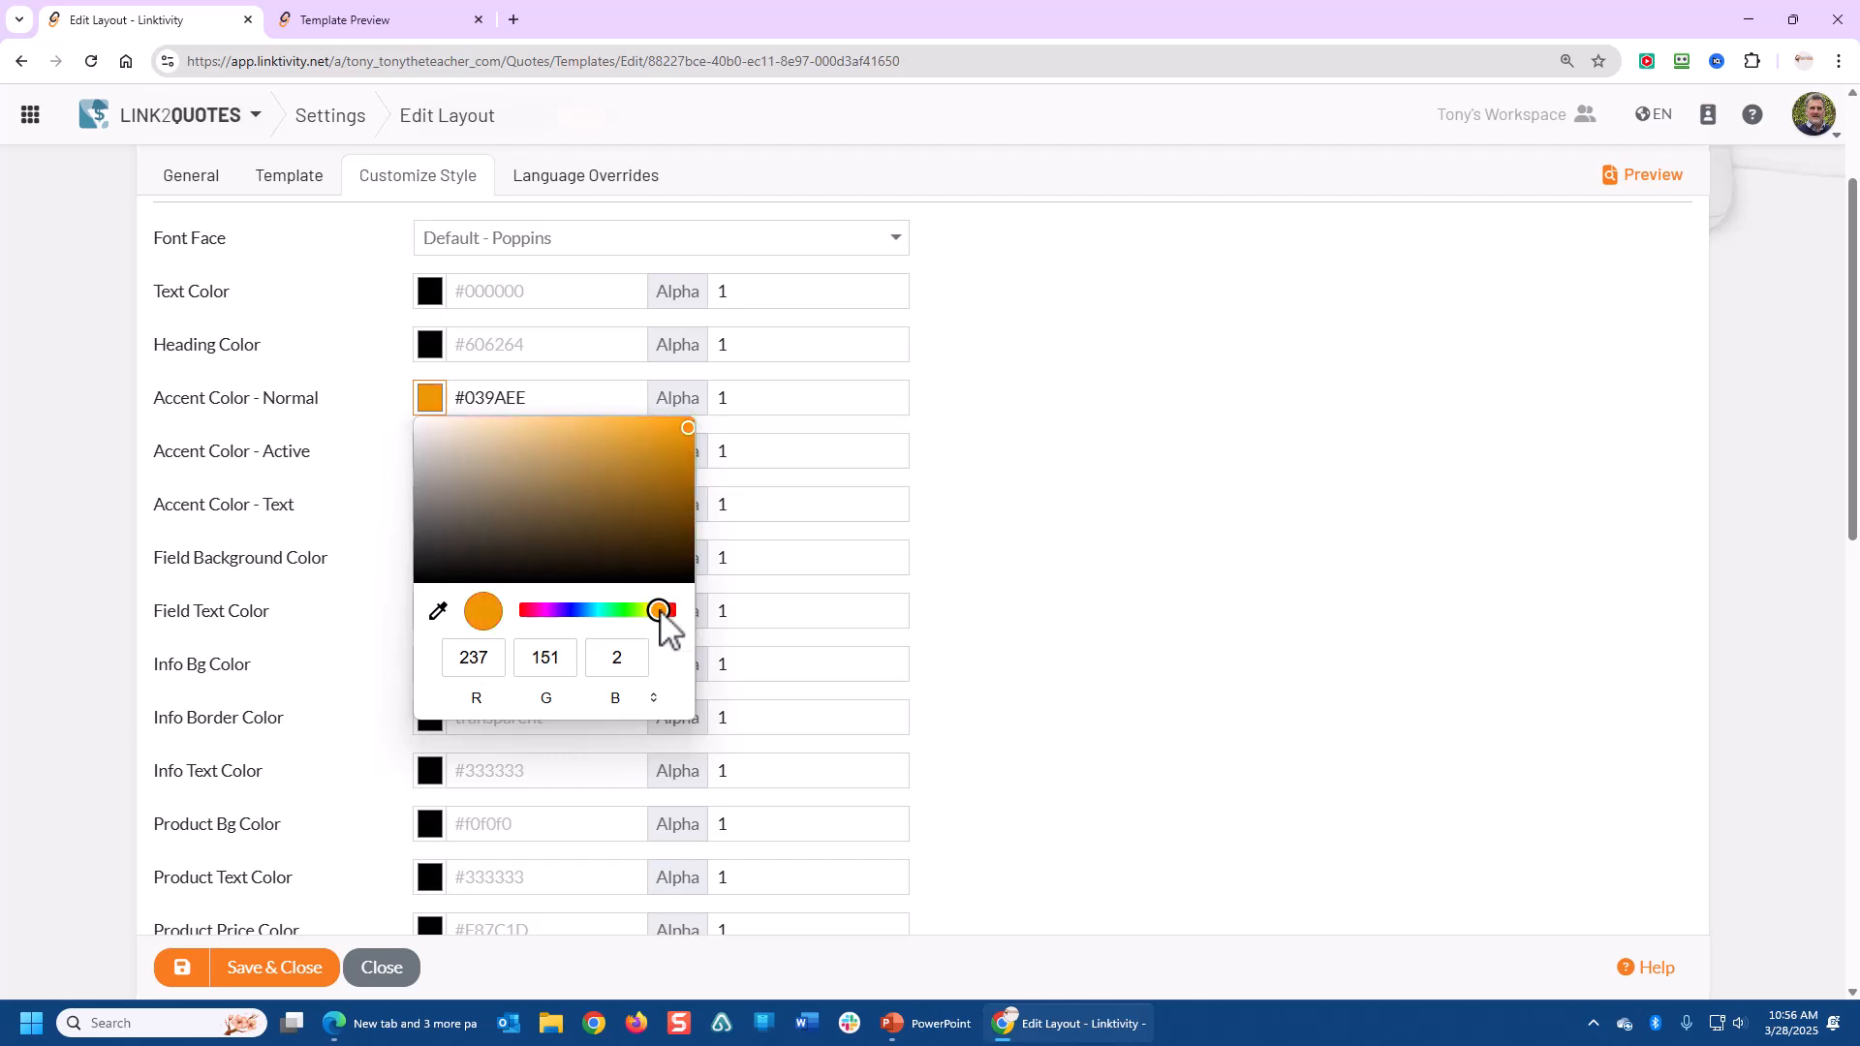
{"action": "left_click", "coordinate": [1060, 632]}
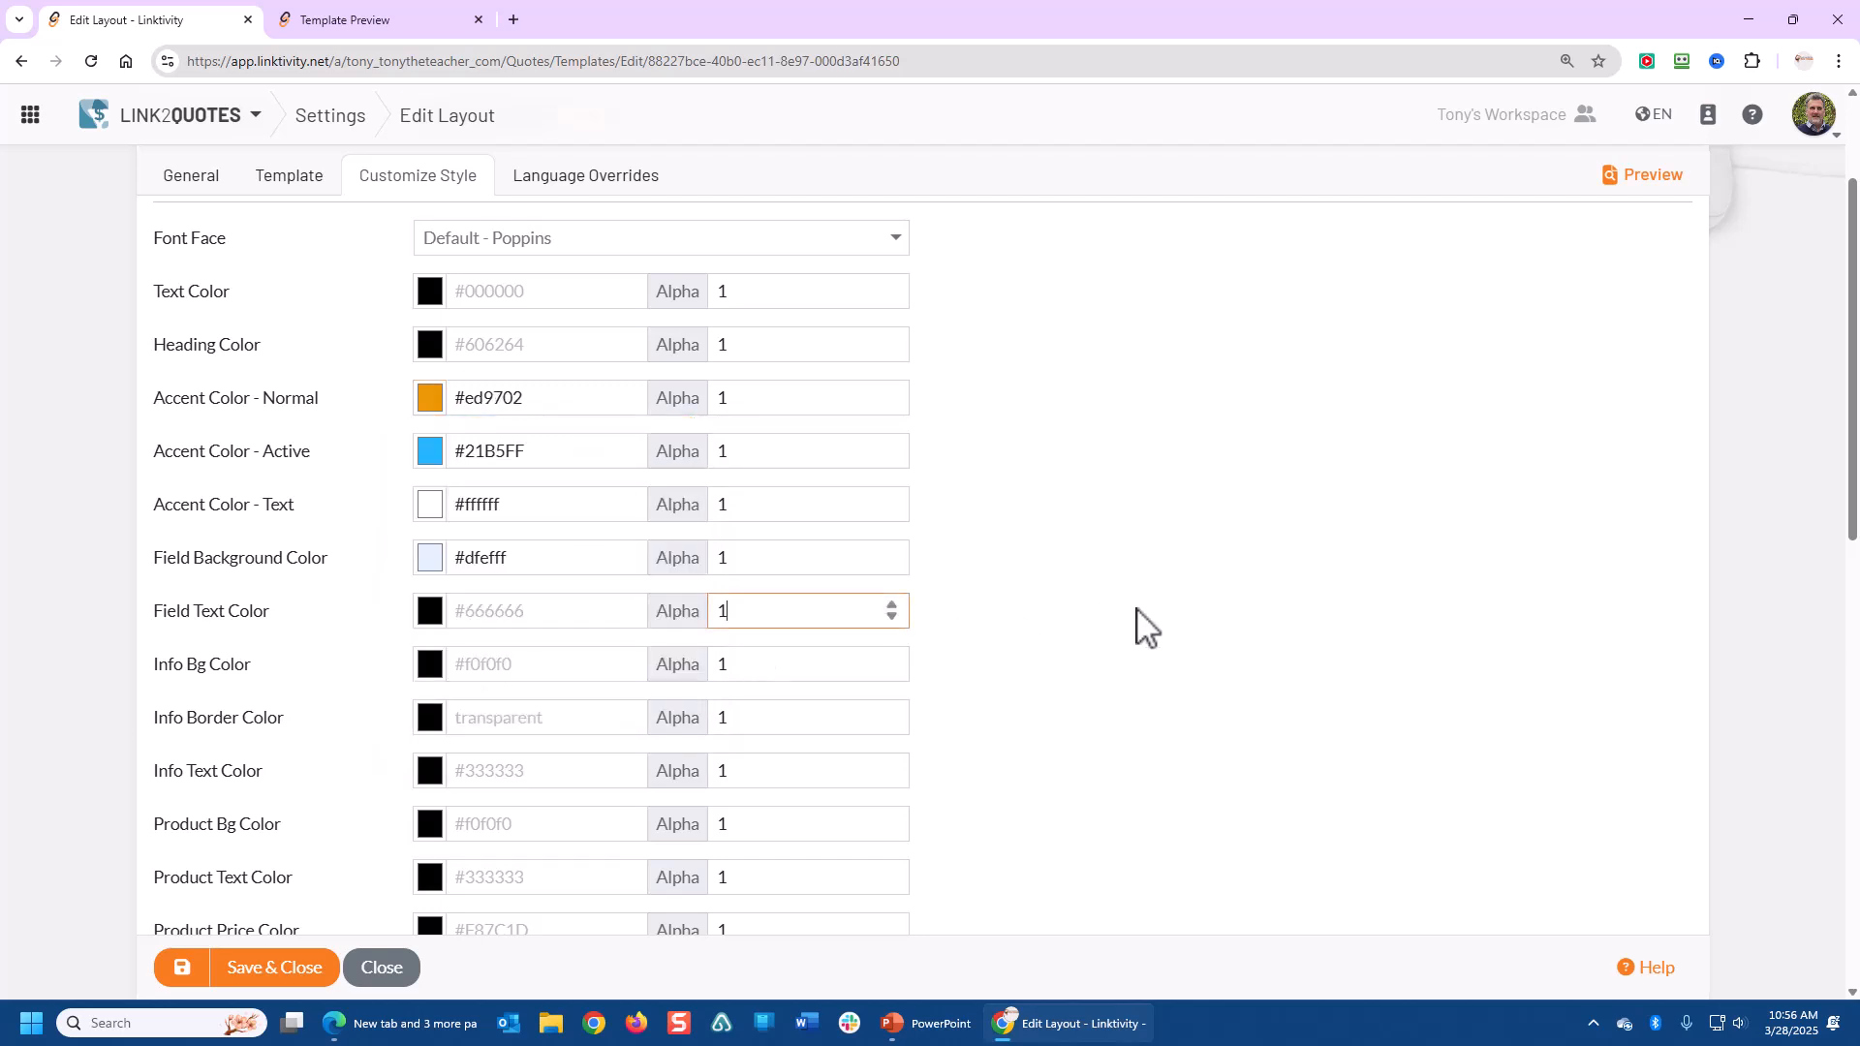
{"action": "left_click", "coordinate": [193, 978]}
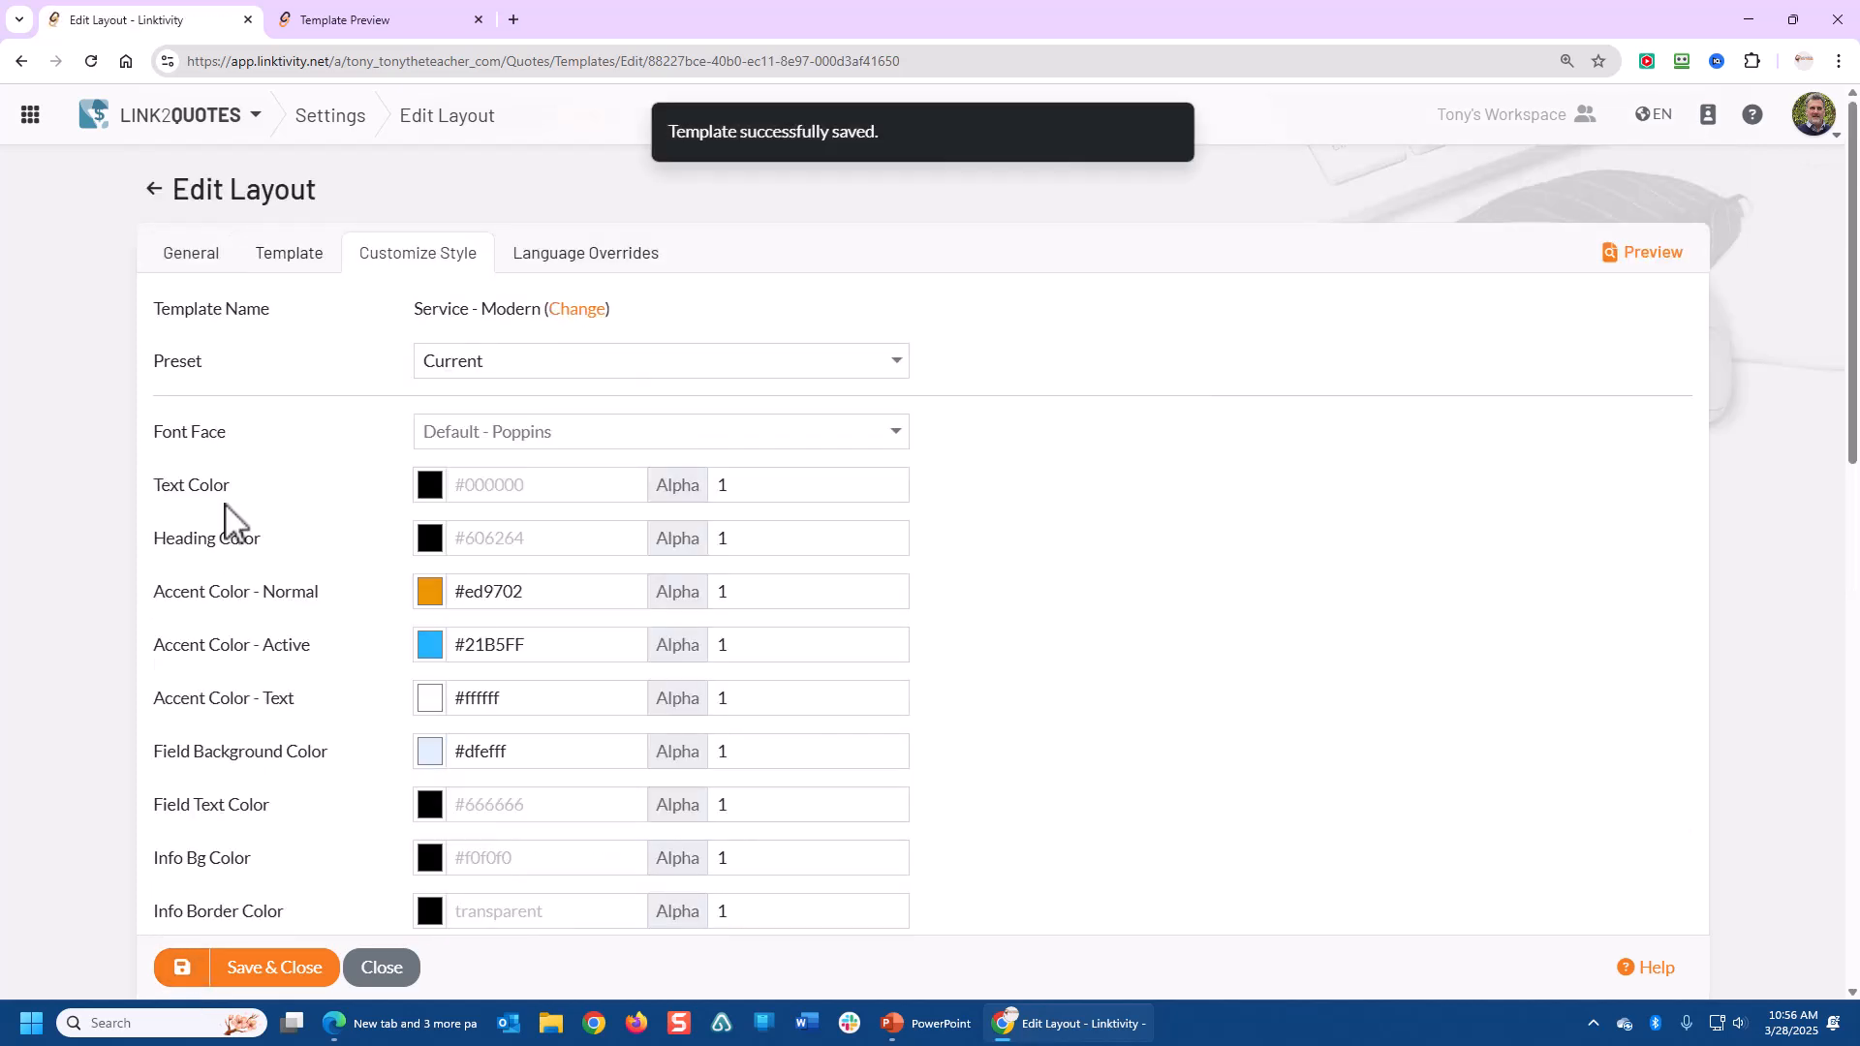
Refresh the layout preview to check the effect of the orange accent colour, and return to the style settings
{"action": "left_click", "coordinate": [350, 14]}
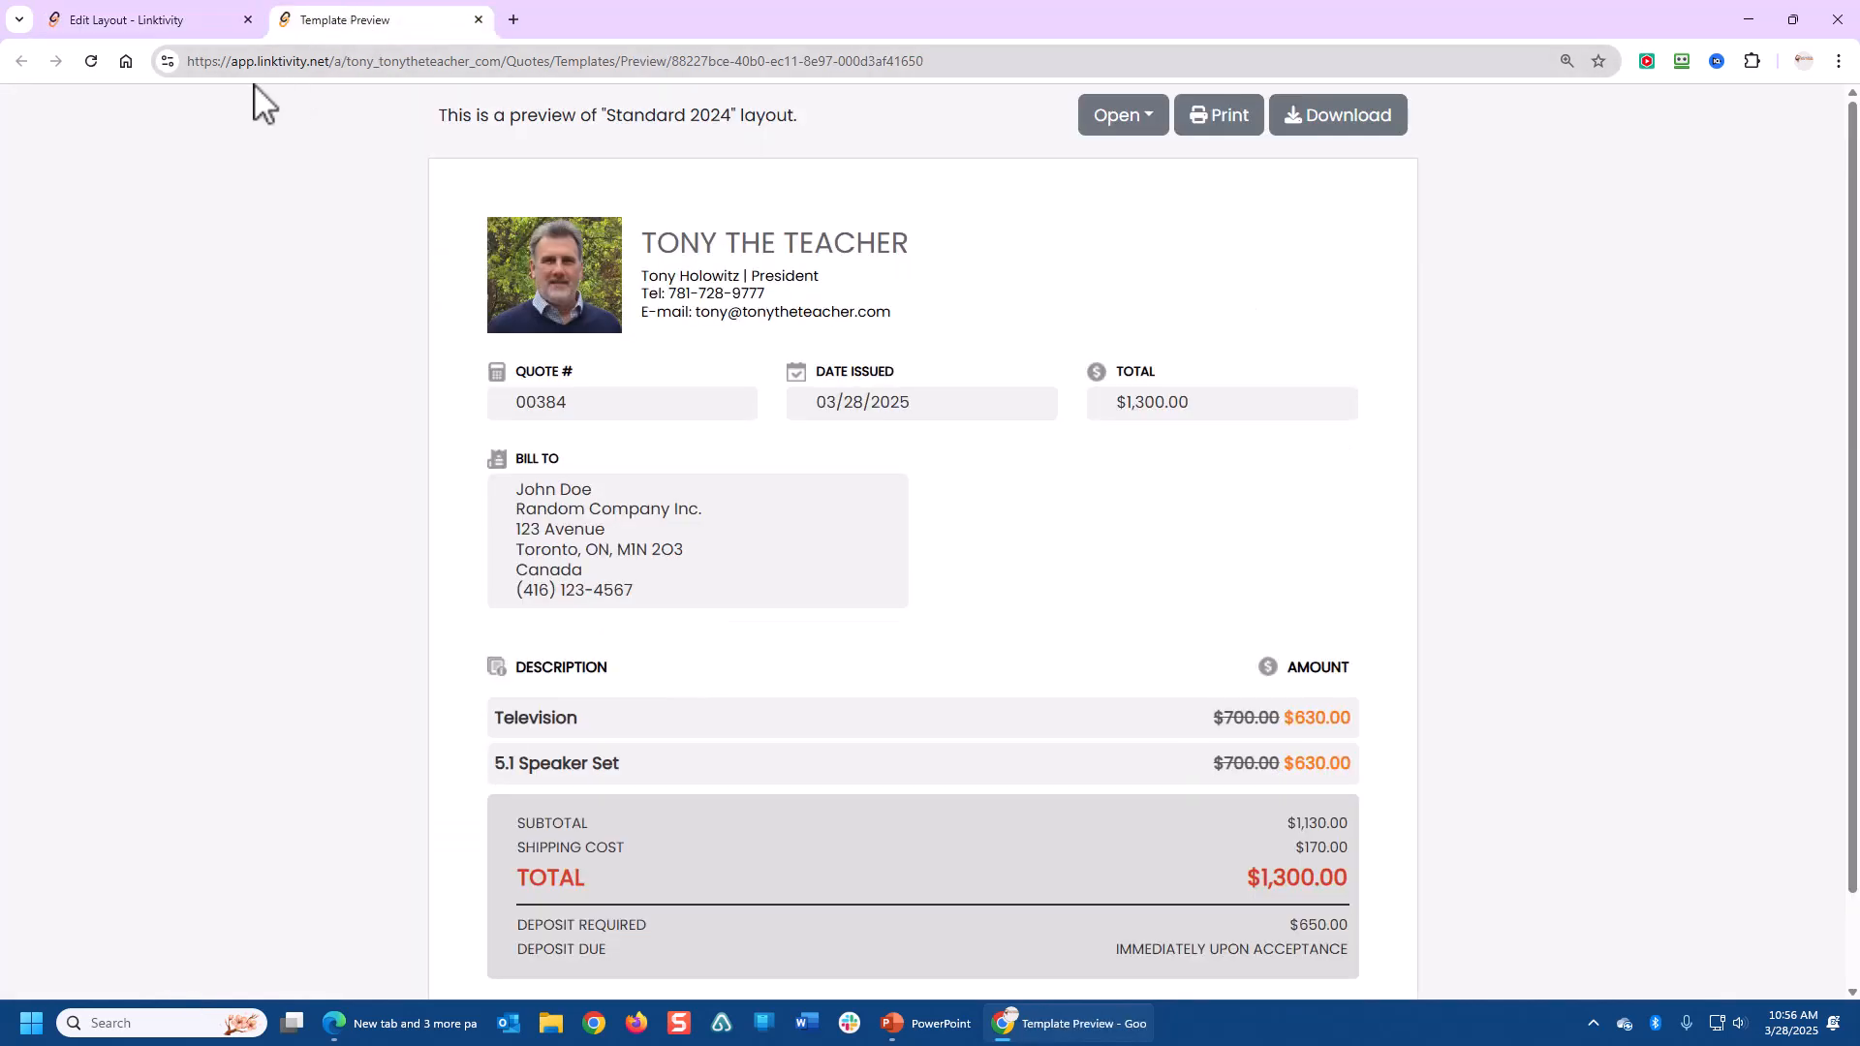
{"action": "left_click", "coordinate": [92, 62]}
{"action": "left_click", "coordinate": [136, 24]}
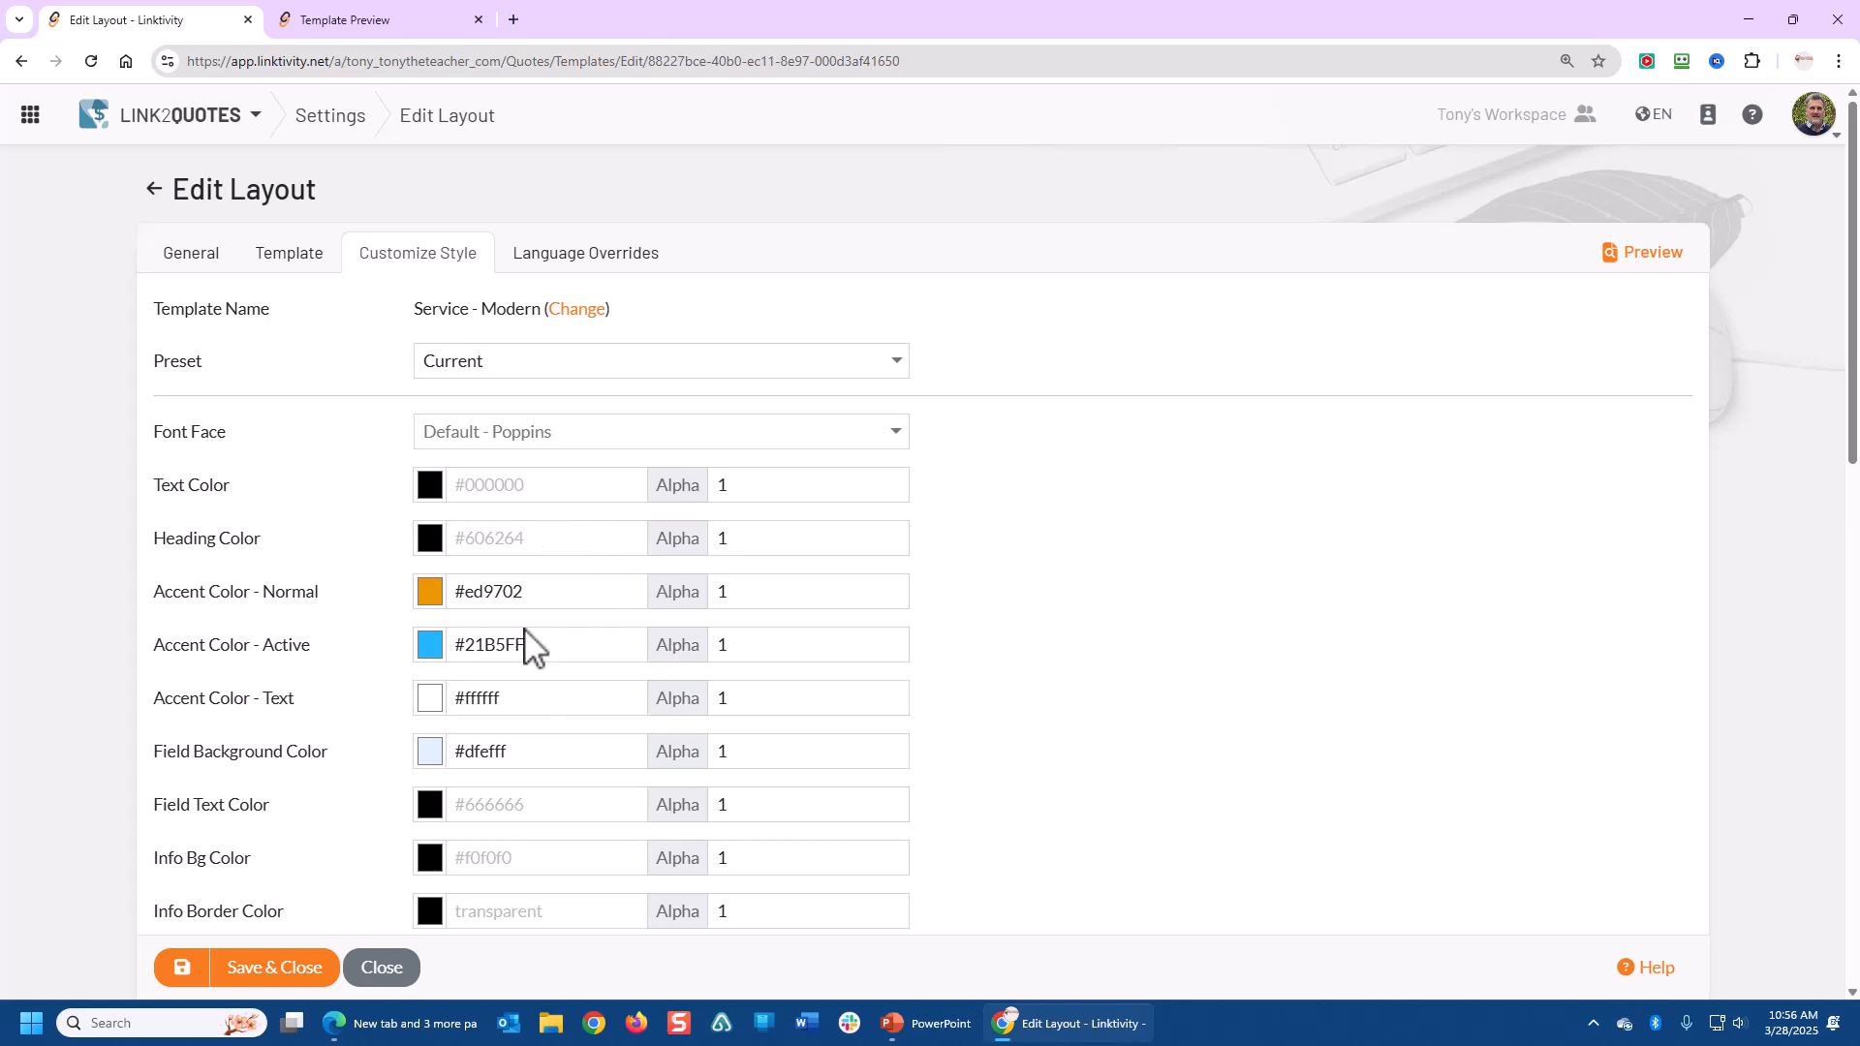
Set the layout style's Field Background Color to light peach #ffeae0 and save the layout
{"action": "scroll", "coordinate": [1019, 623], "scroll_direction": "down", "scroll_amount": 3}
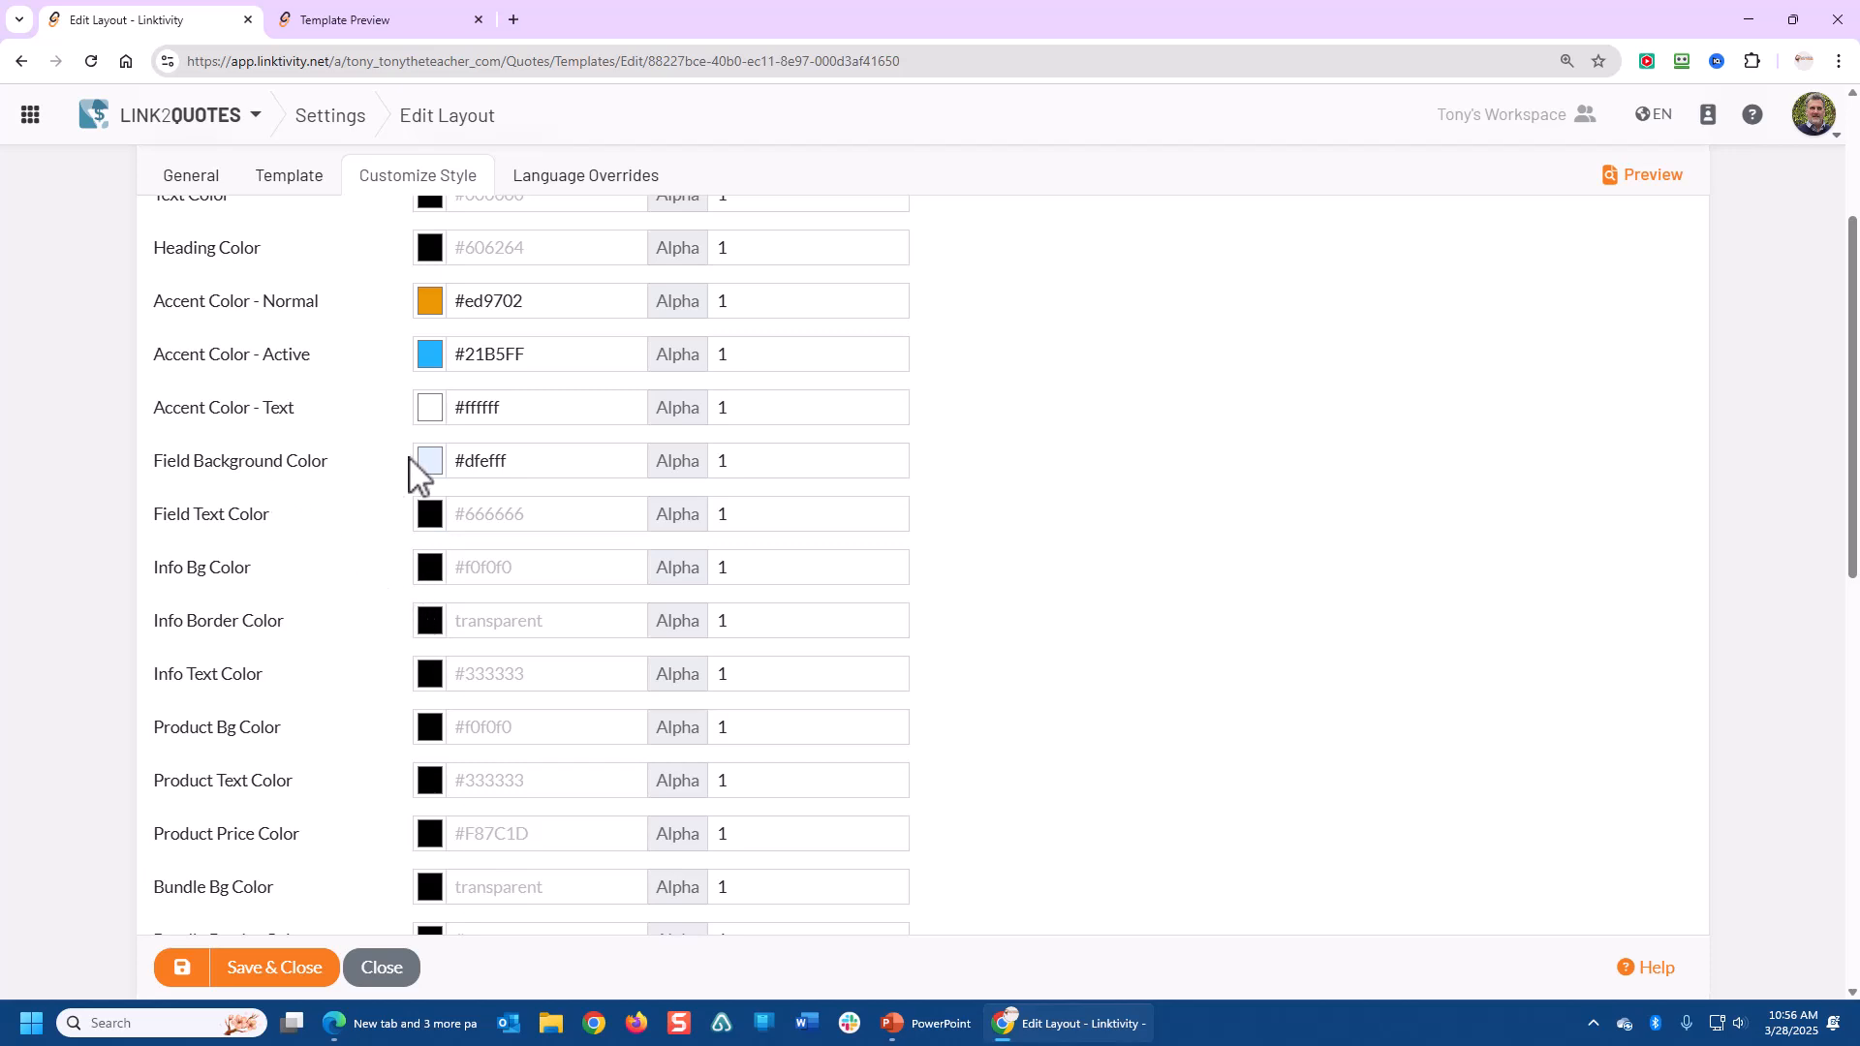
{"action": "left_click", "coordinate": [431, 468]}
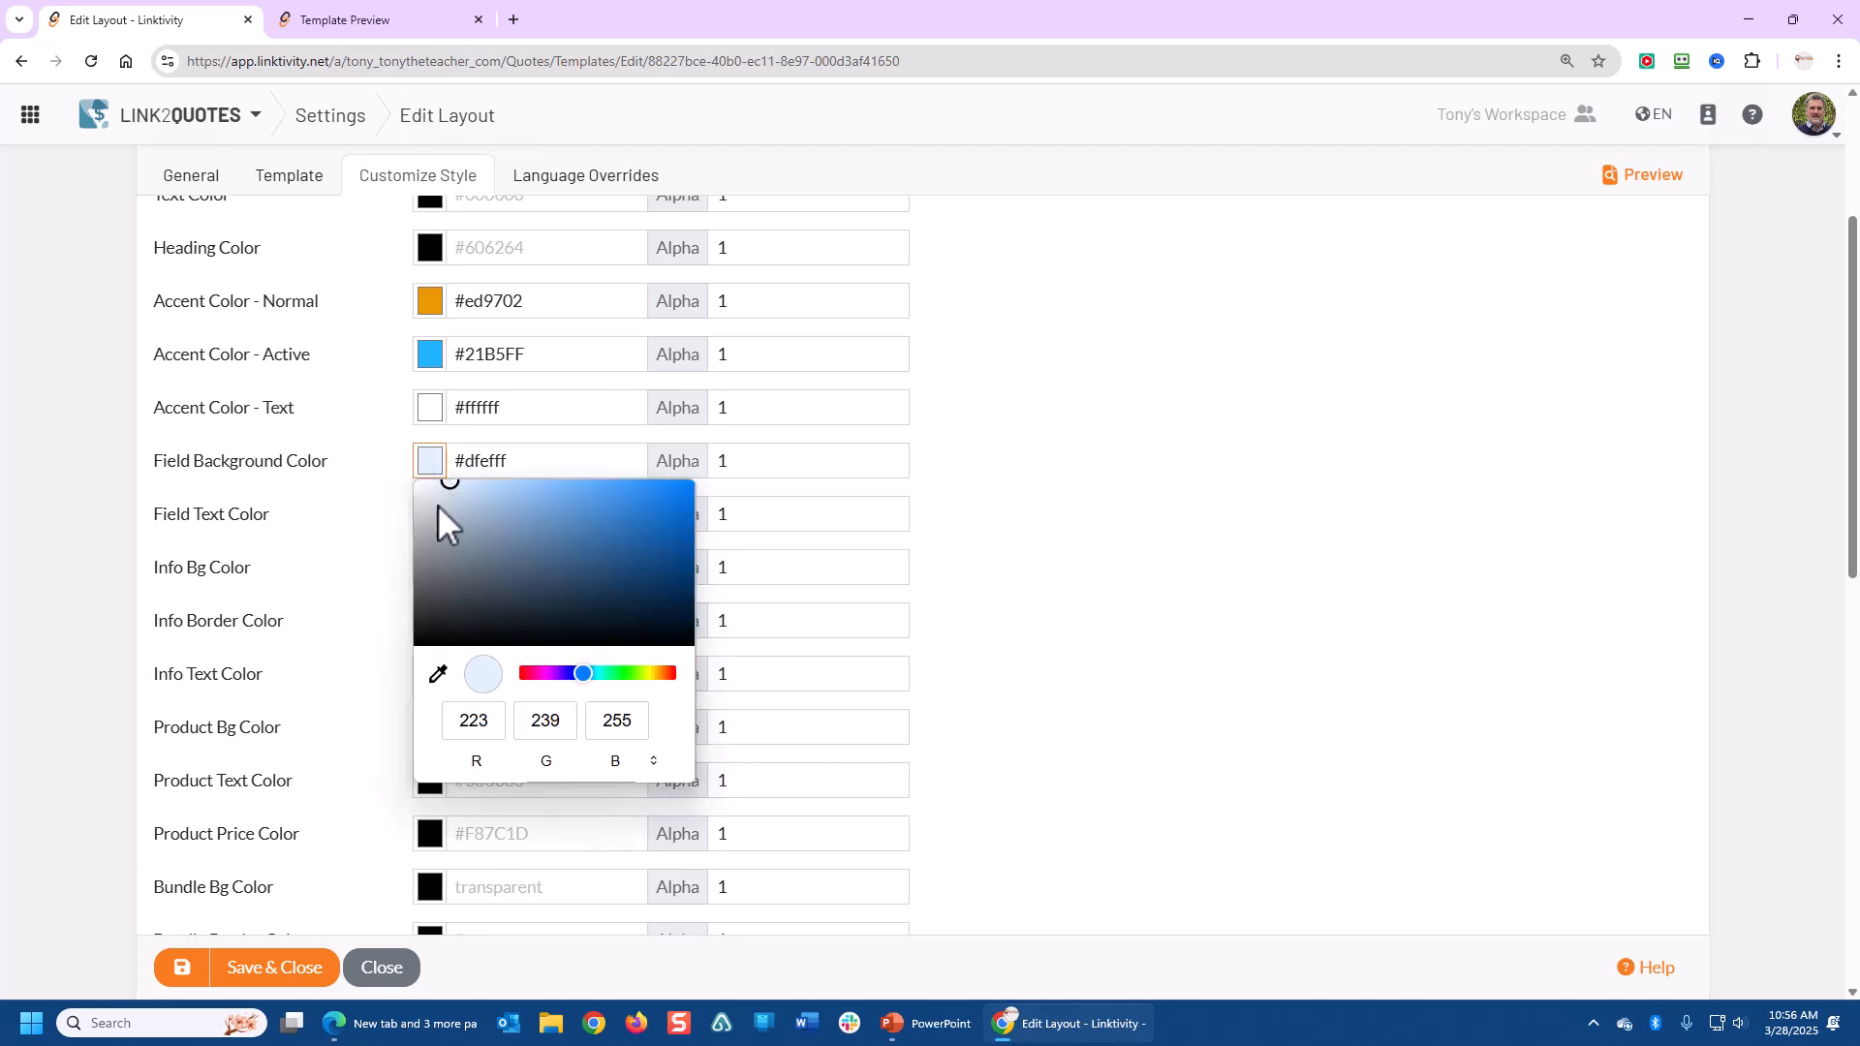
{"action": "left_click", "coordinate": [665, 673]}
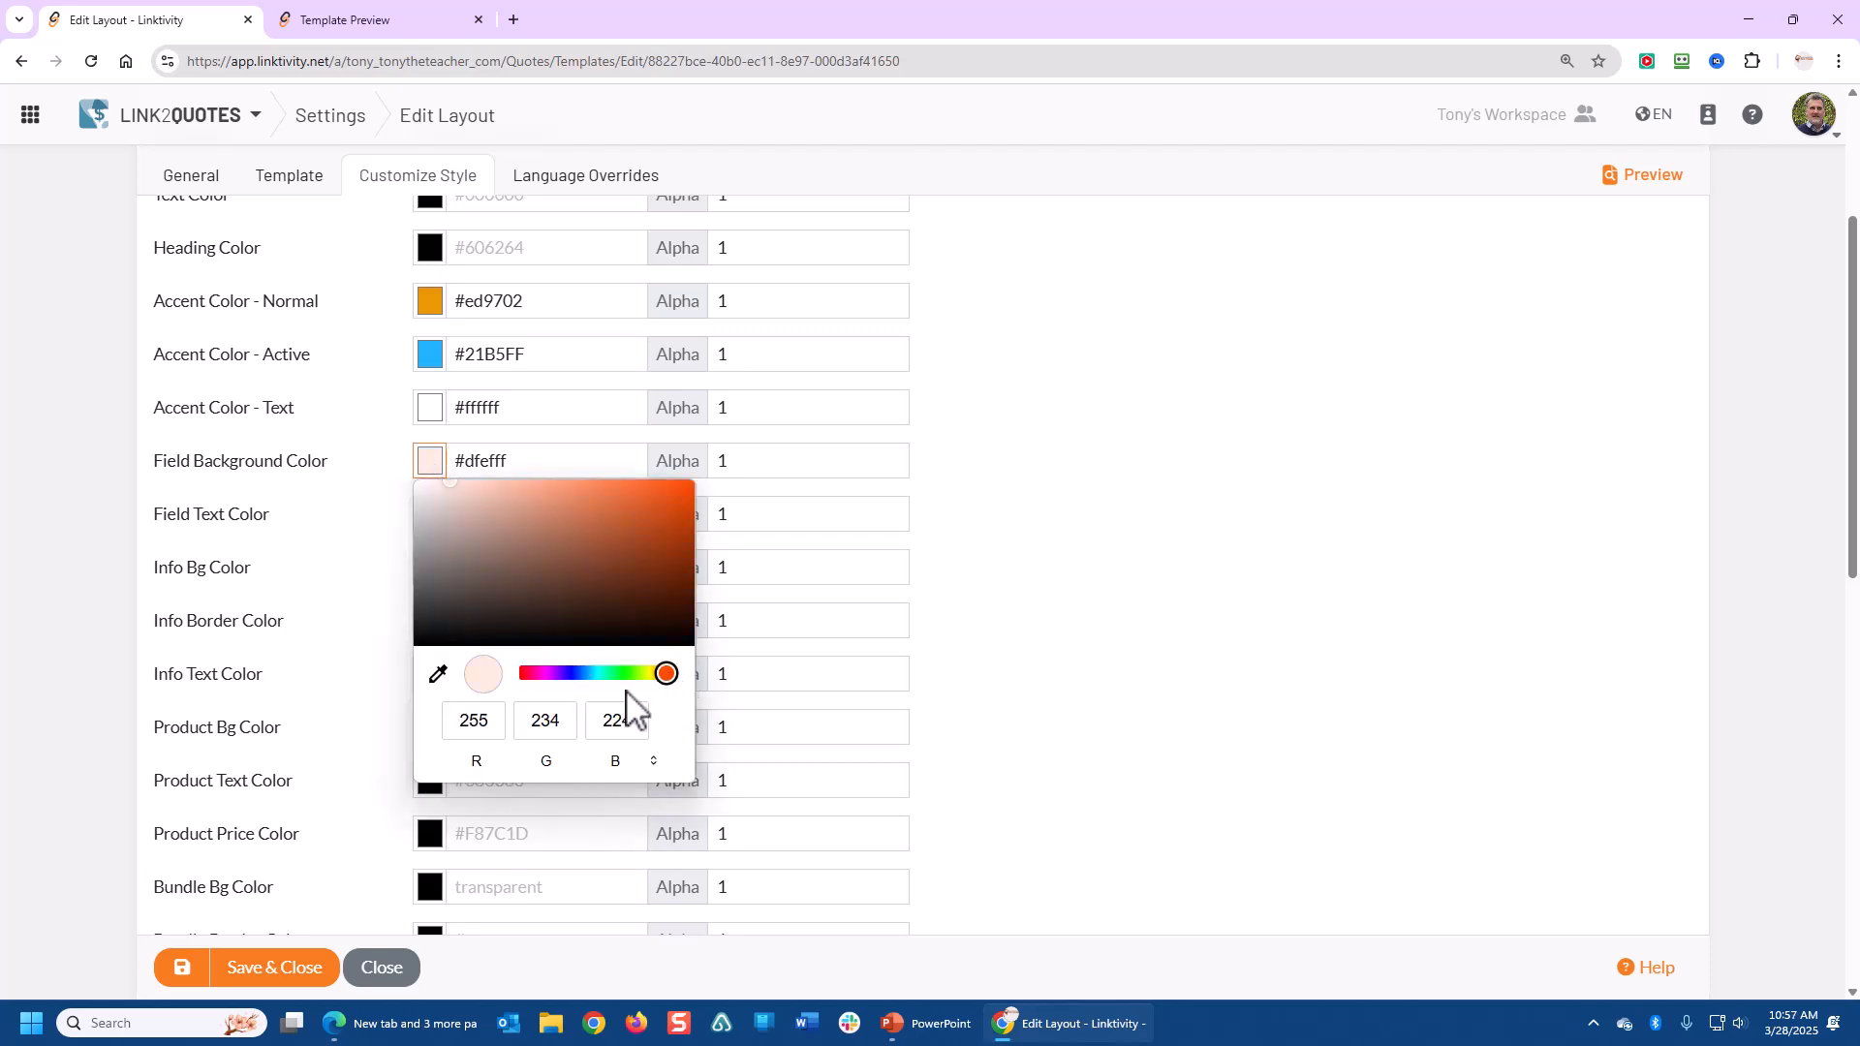
{"action": "left_click", "coordinate": [334, 699]}
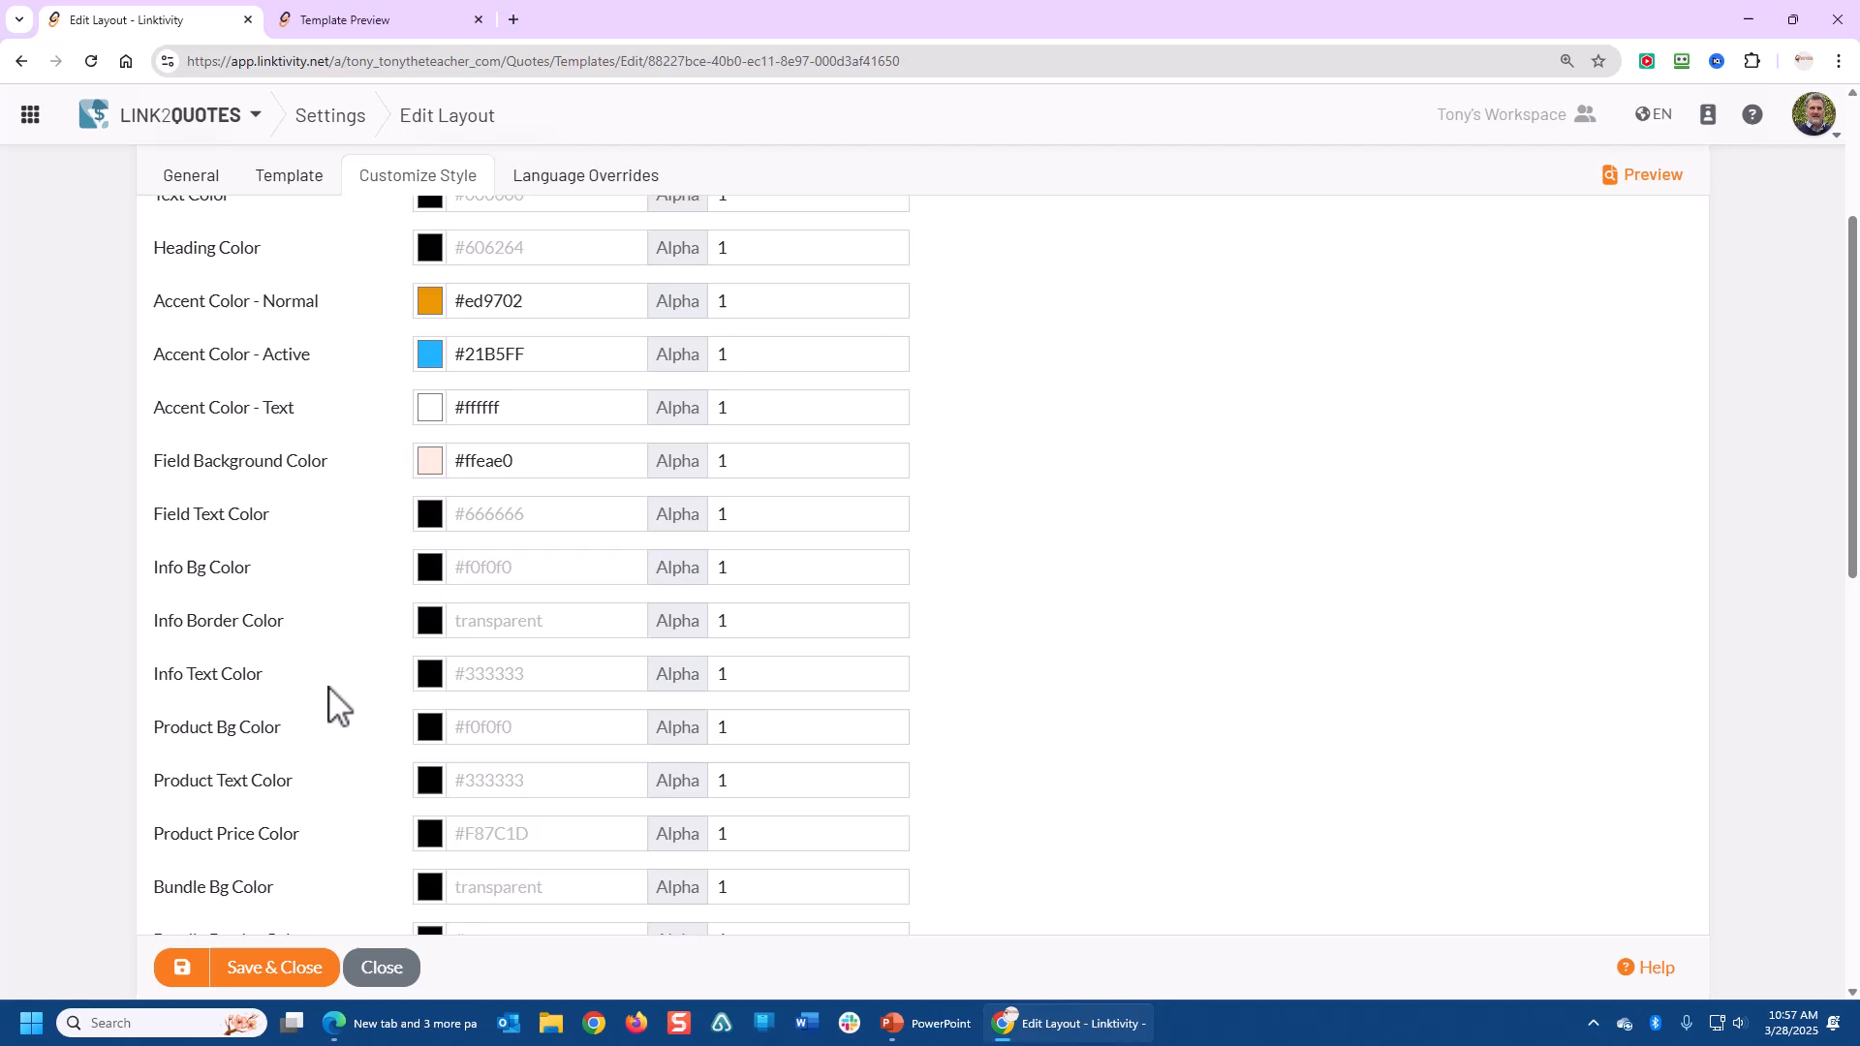
{"action": "left_click", "coordinate": [183, 969]}
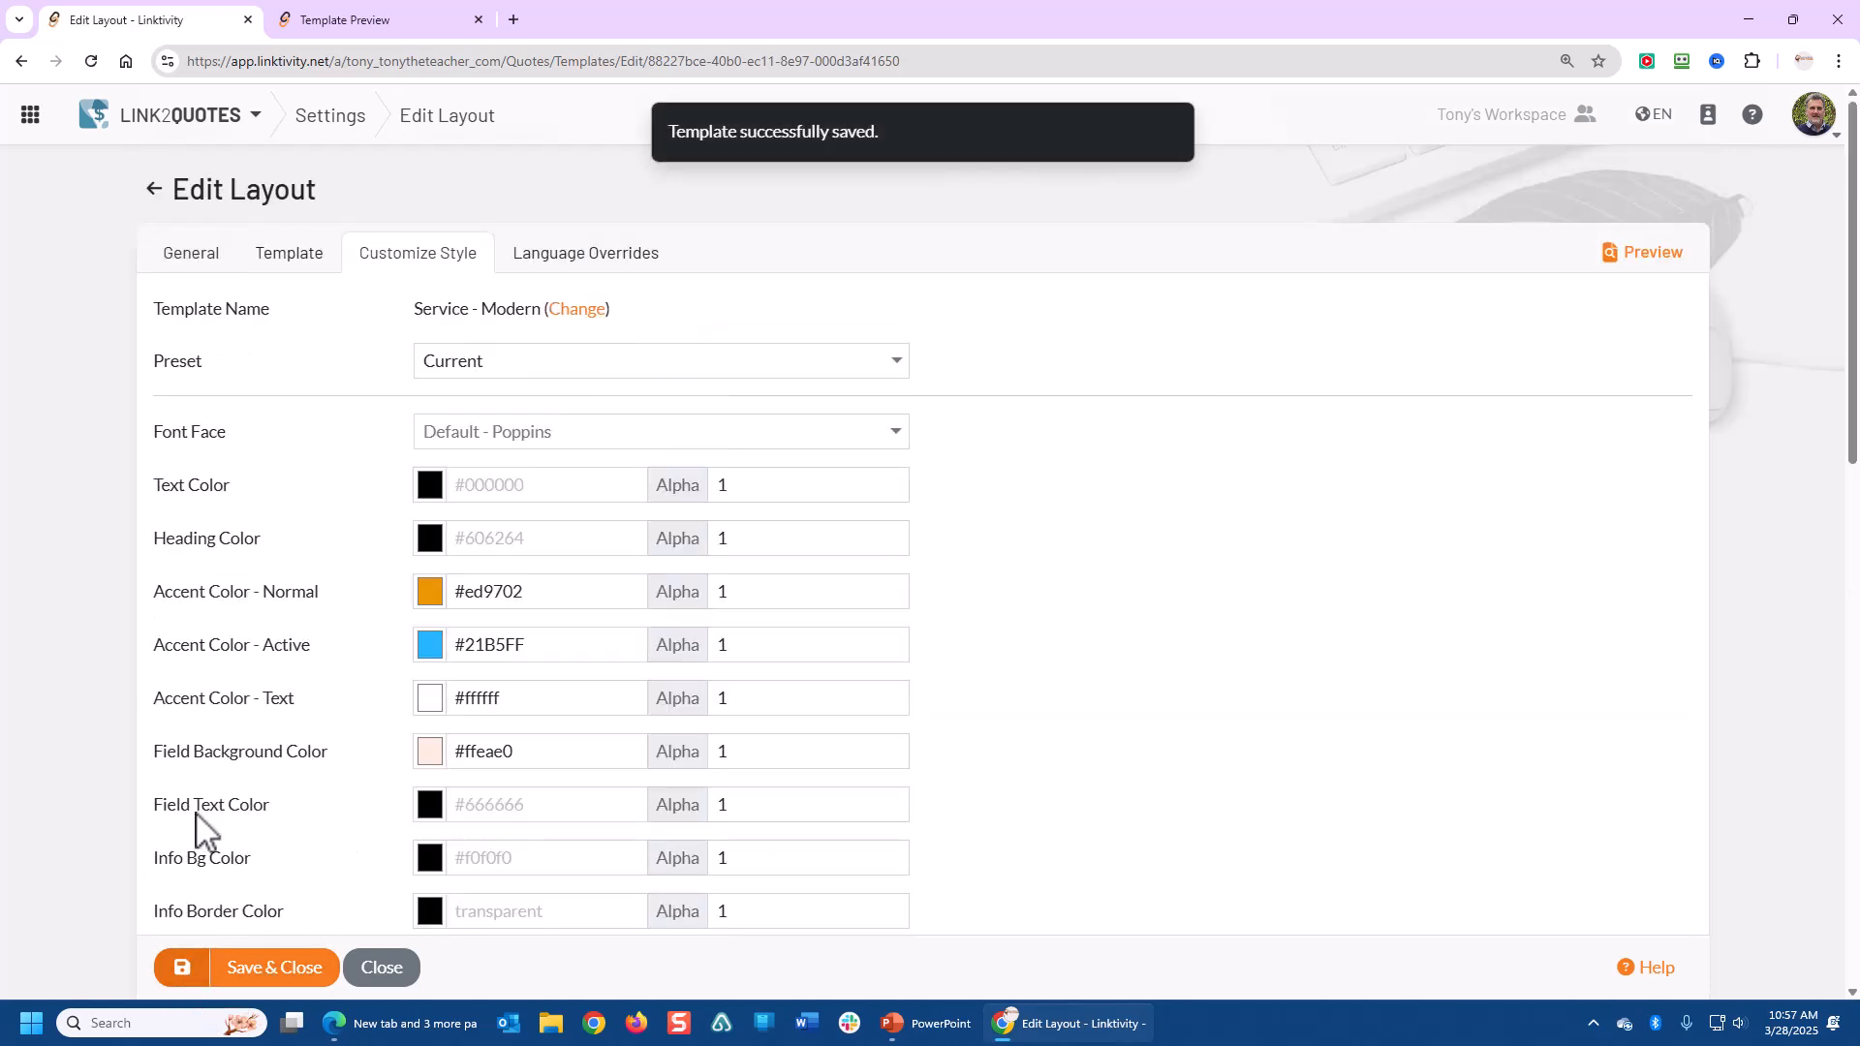
Refresh the layout preview to check the effect of the field background colour, and return to the style settings
{"action": "left_click", "coordinate": [341, 13]}
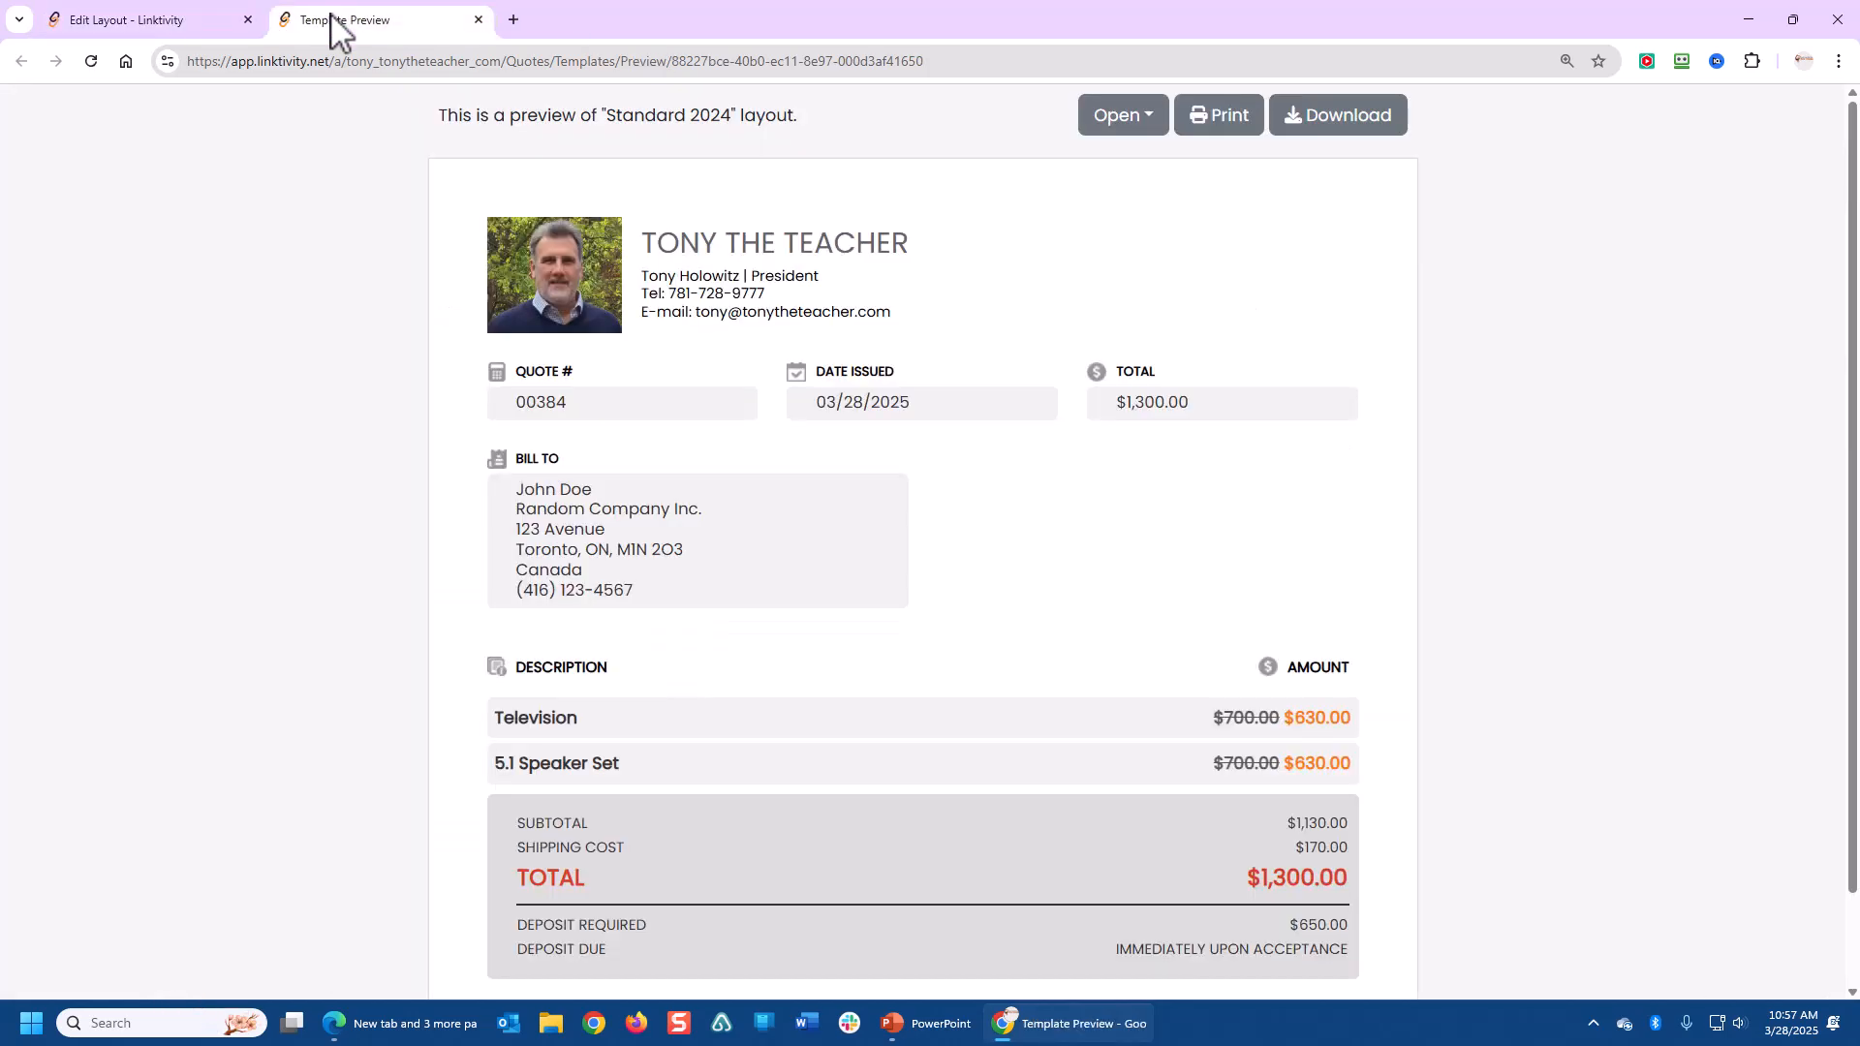
{"action": "left_click", "coordinate": [92, 62]}
{"action": "left_click", "coordinate": [126, 21]}
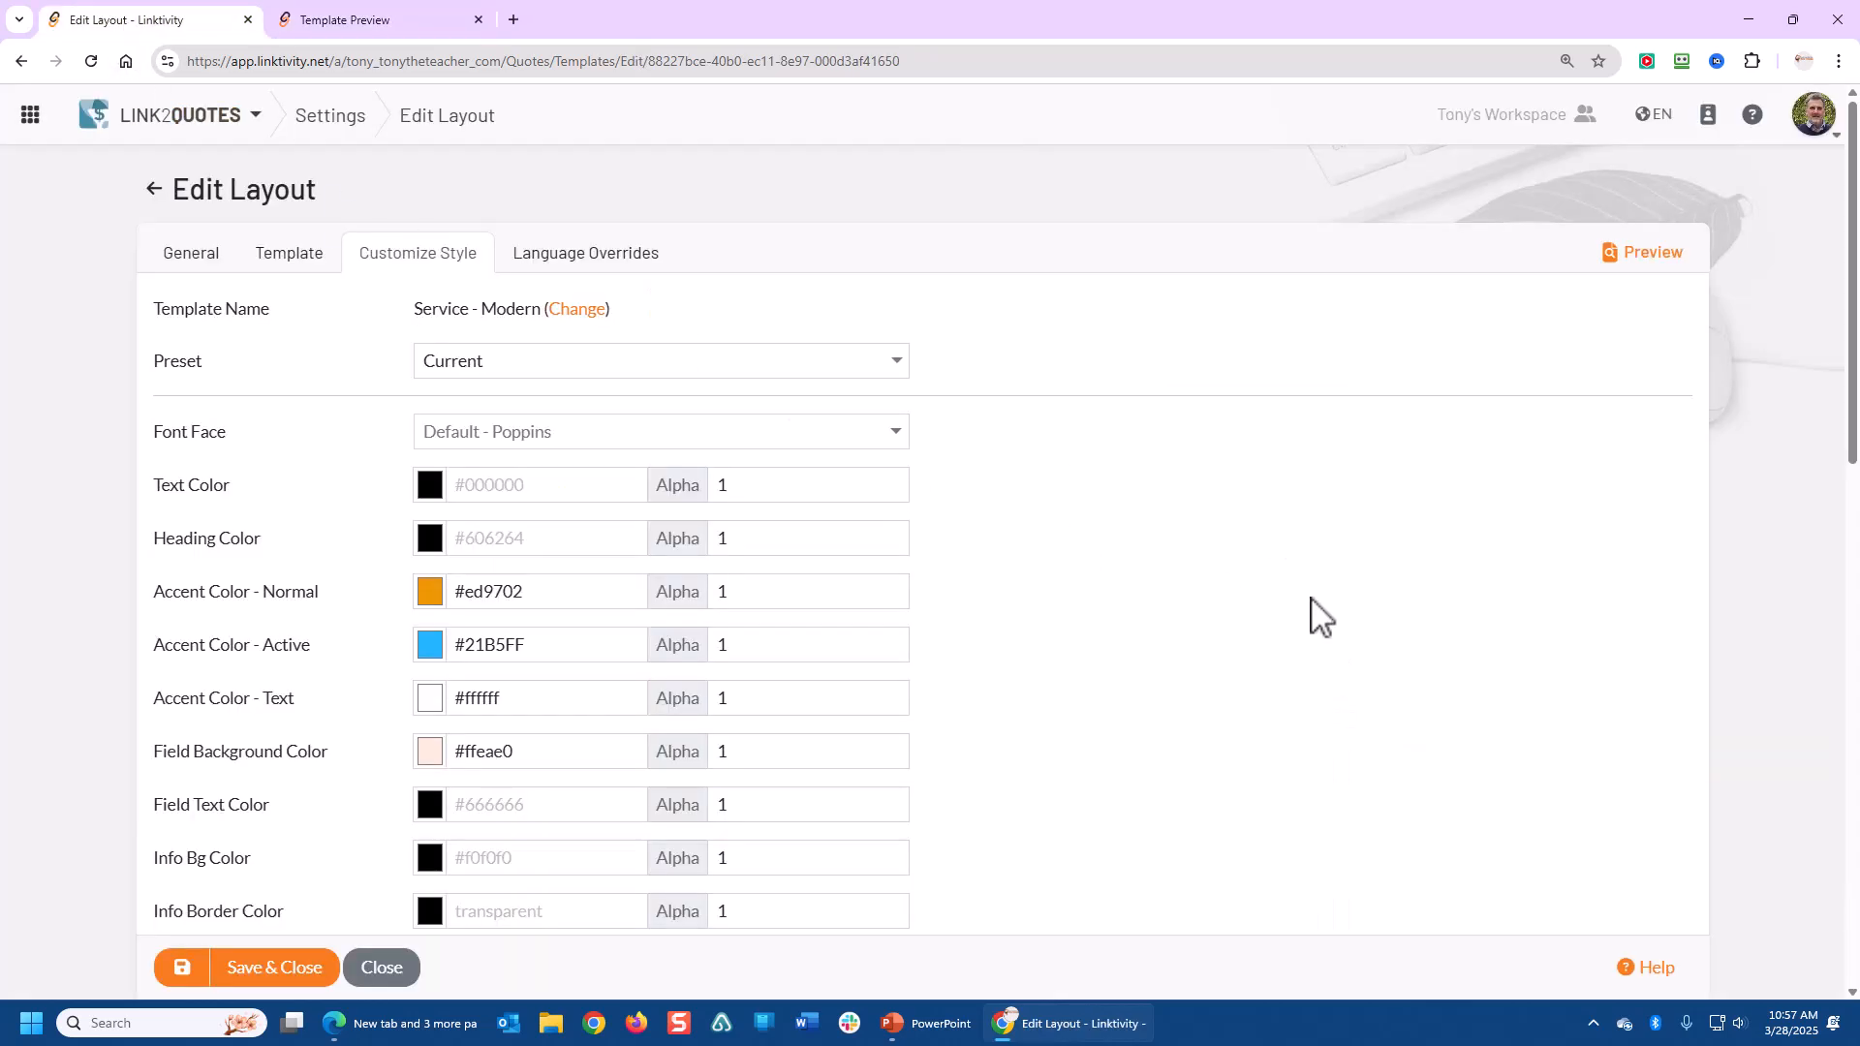
Apply the Green preset to the layout's style and save the layout
{"action": "scroll", "coordinate": [1279, 614], "scroll_direction": "down", "scroll_amount": 1}
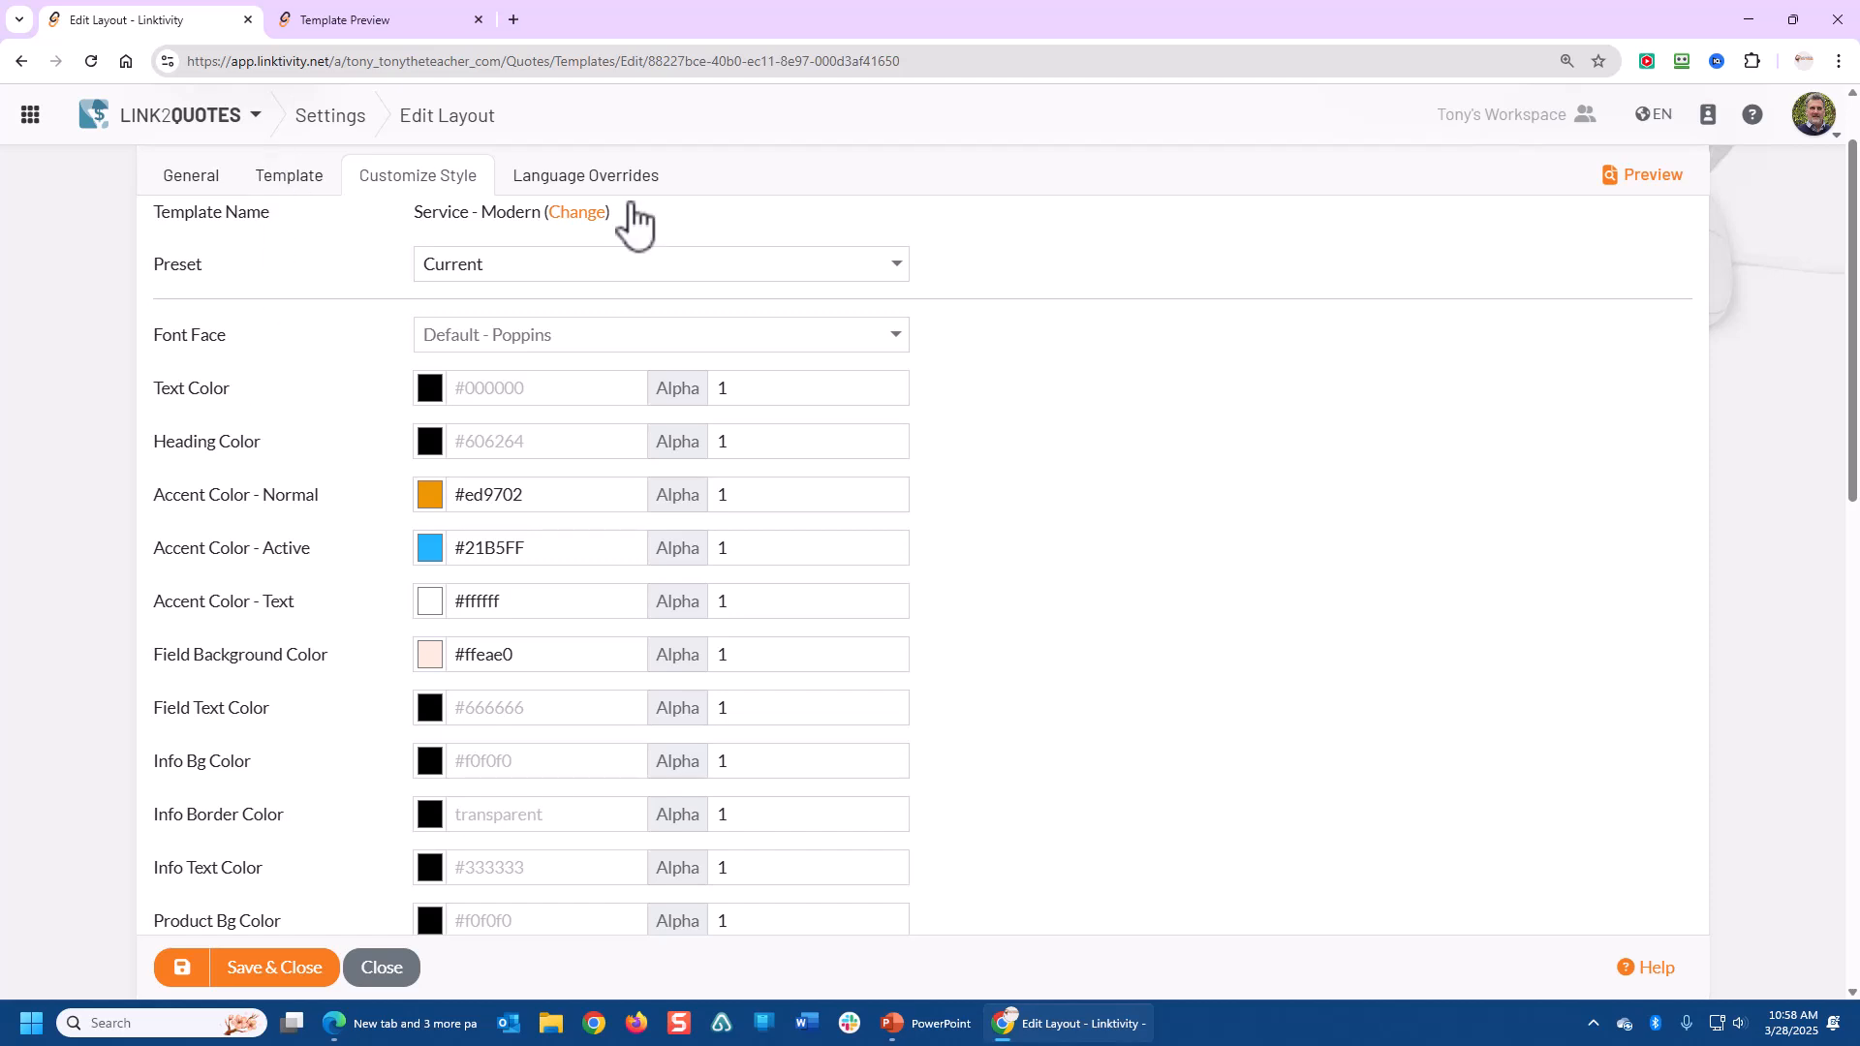
{"action": "left_click", "coordinate": [896, 270]}
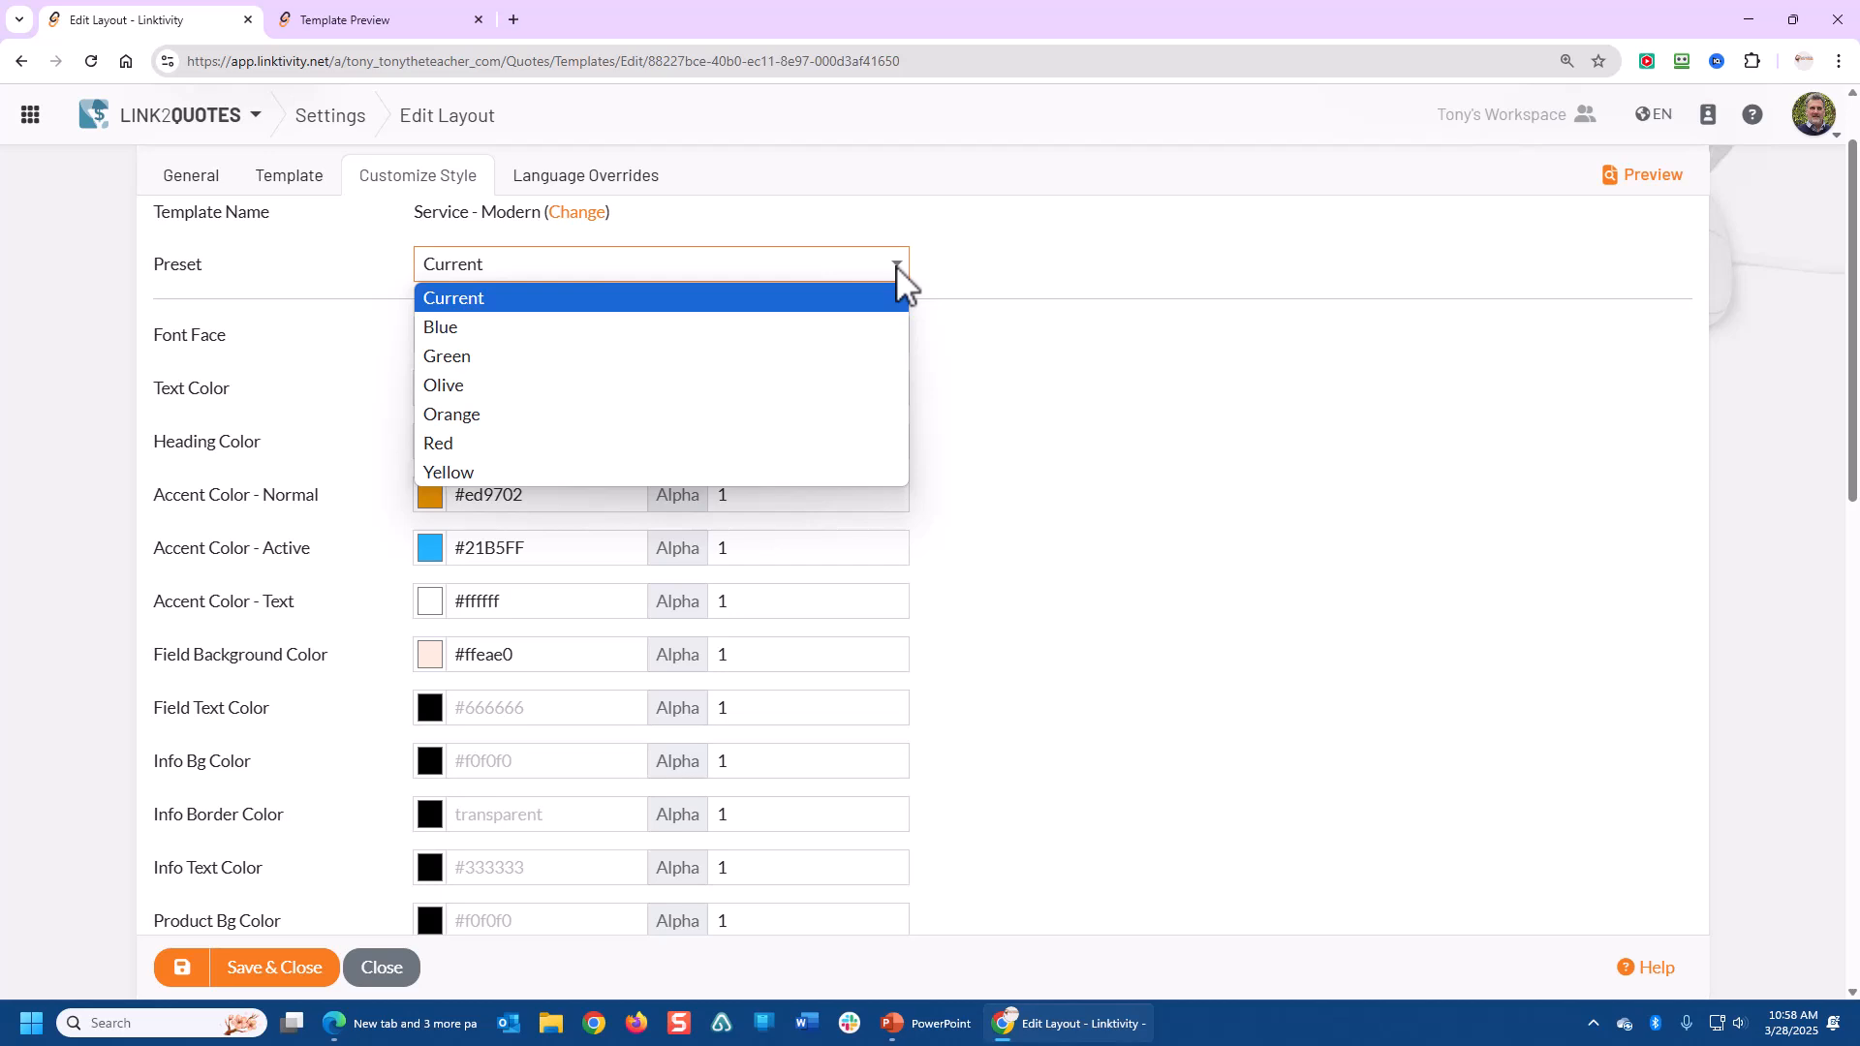
{"action": "left_click", "coordinate": [524, 359]}
{"action": "left_click", "coordinate": [182, 969]}
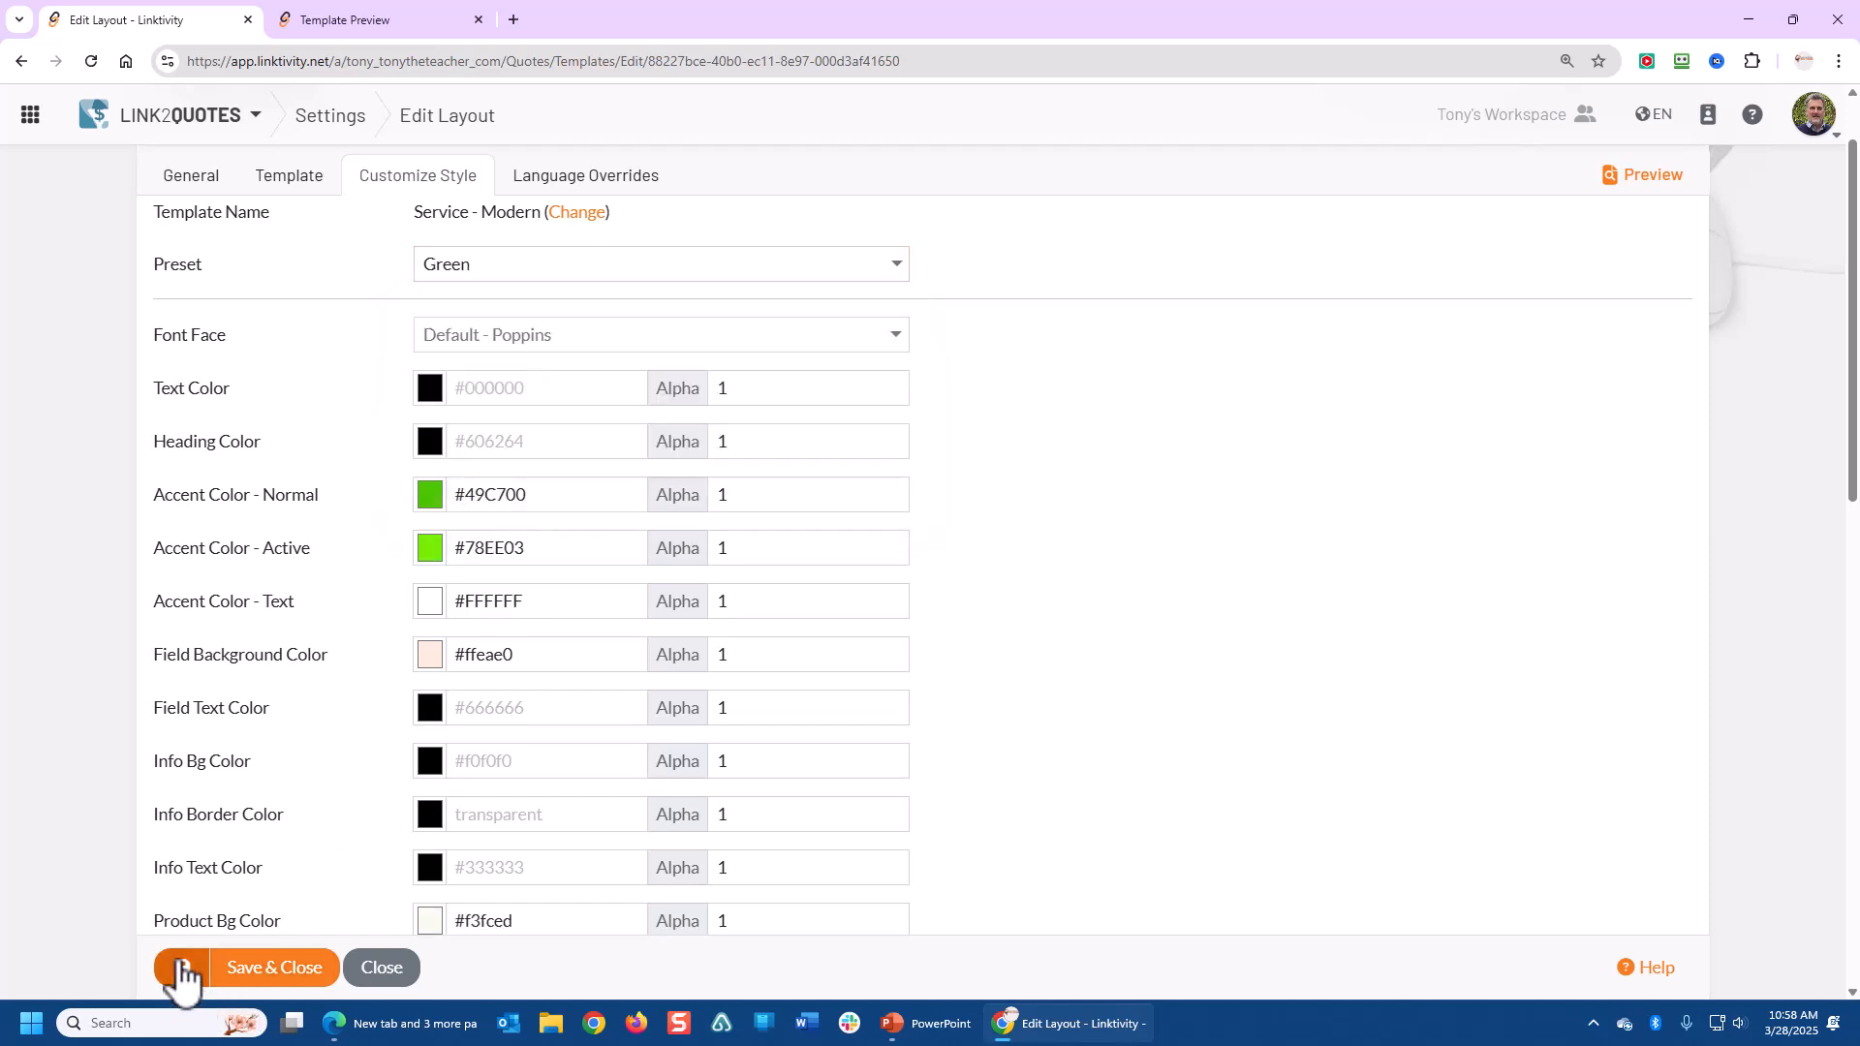
Refresh the layout preview and examine how the Green preset affects the product rows and totals section
{"action": "left_click", "coordinate": [352, 21]}
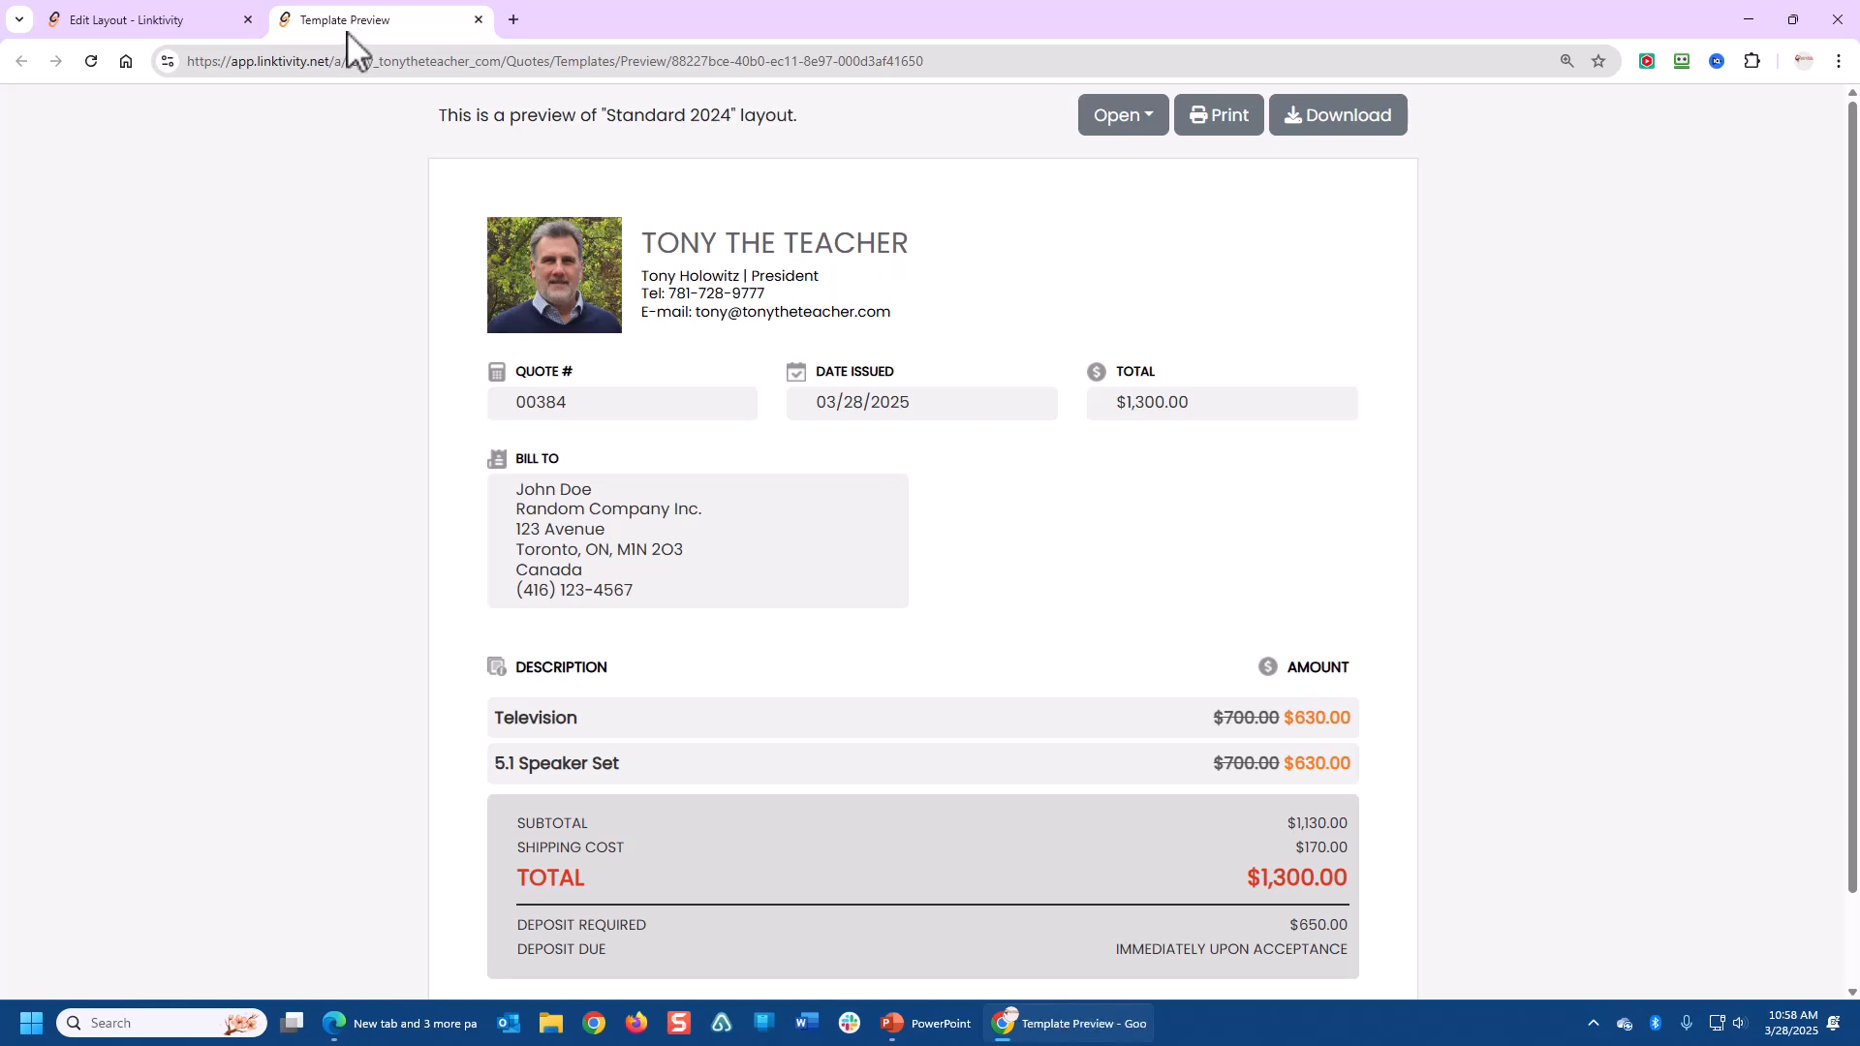
{"action": "left_click", "coordinate": [90, 61]}
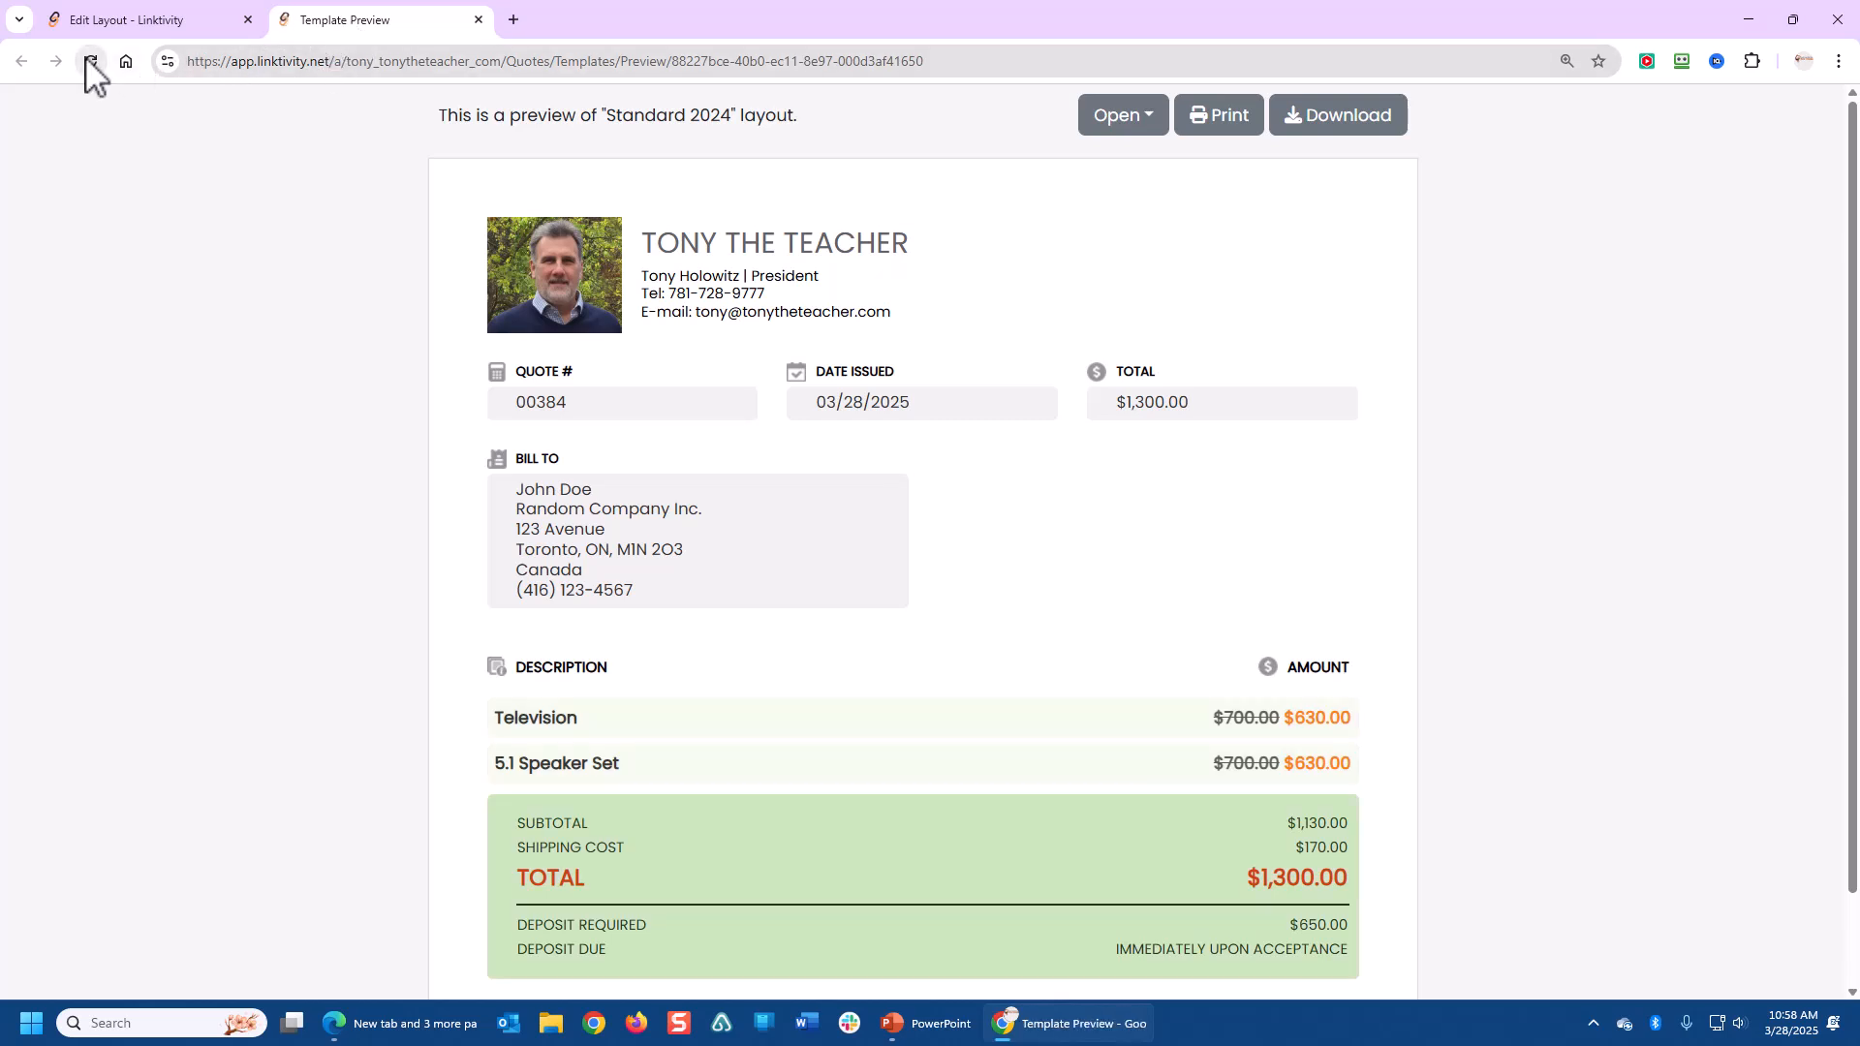
{"action": "scroll", "coordinate": [1462, 611], "scroll_direction": "down", "scroll_amount": 1}
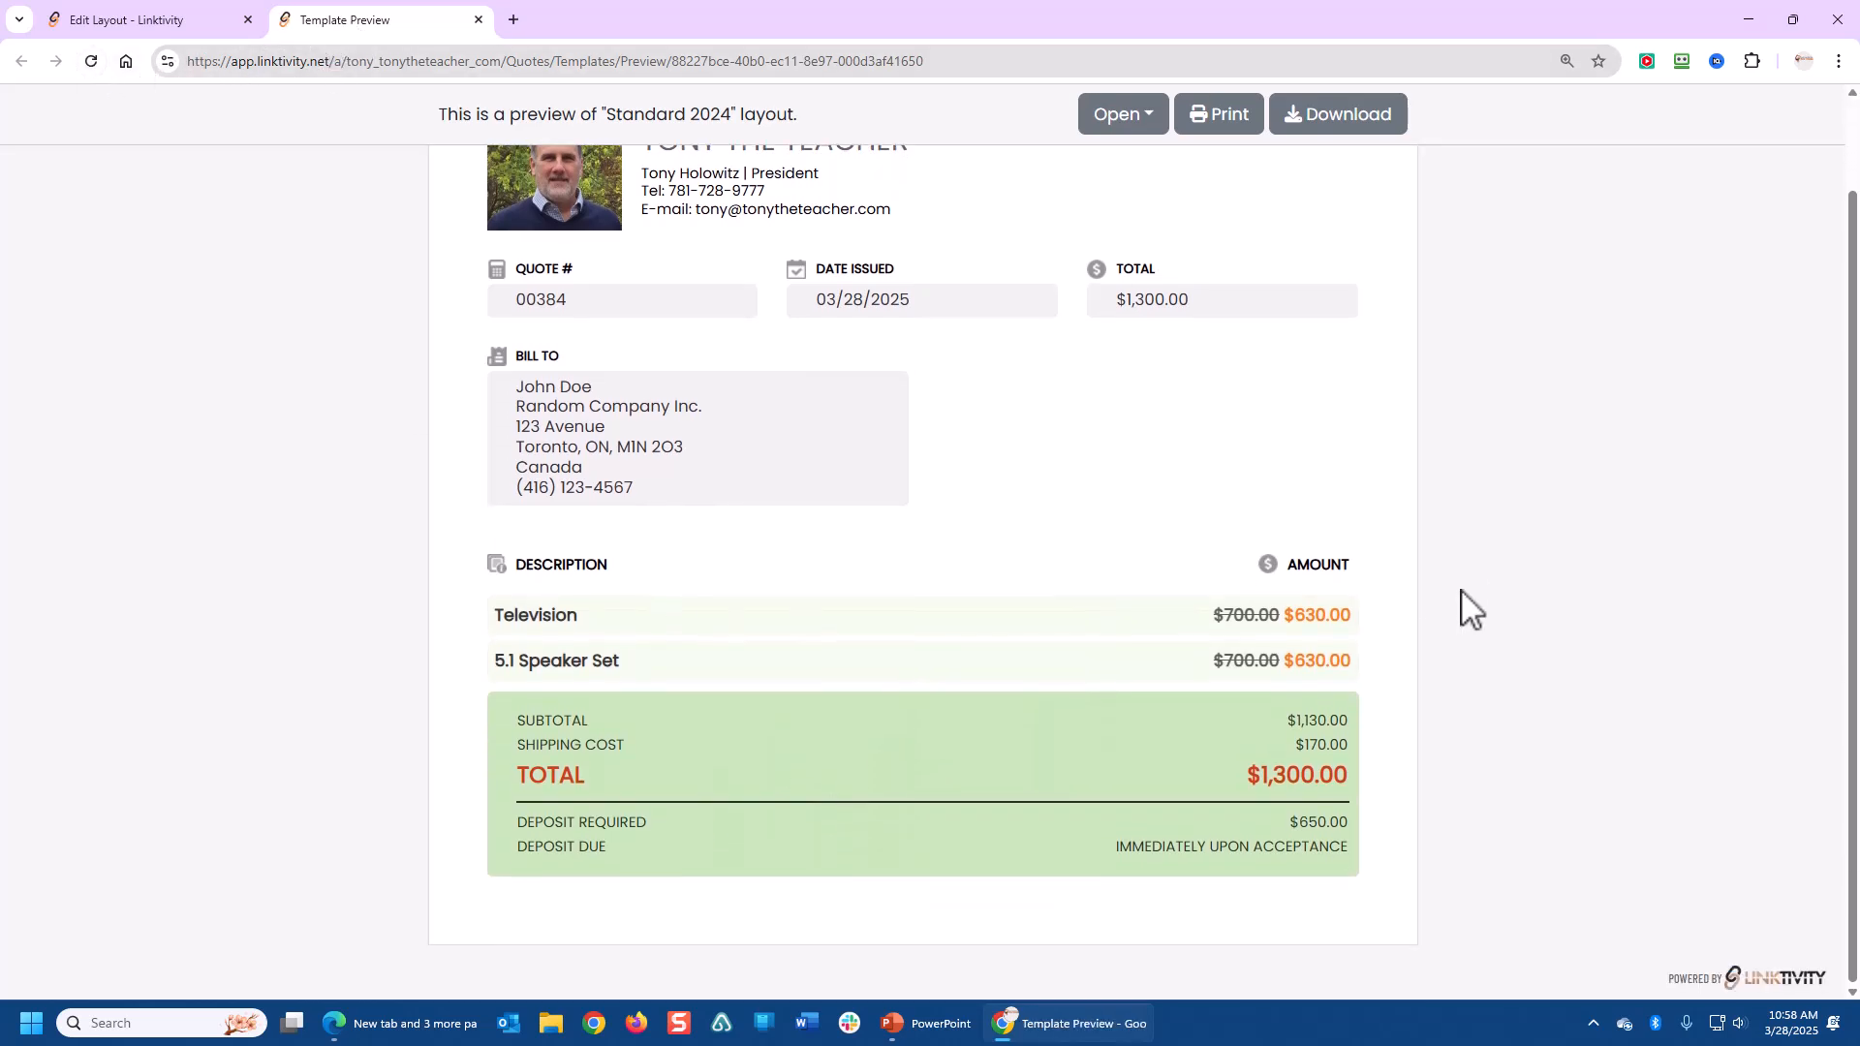
{"action": "scroll", "coordinate": [1472, 610], "scroll_direction": "up", "scroll_amount": 1}
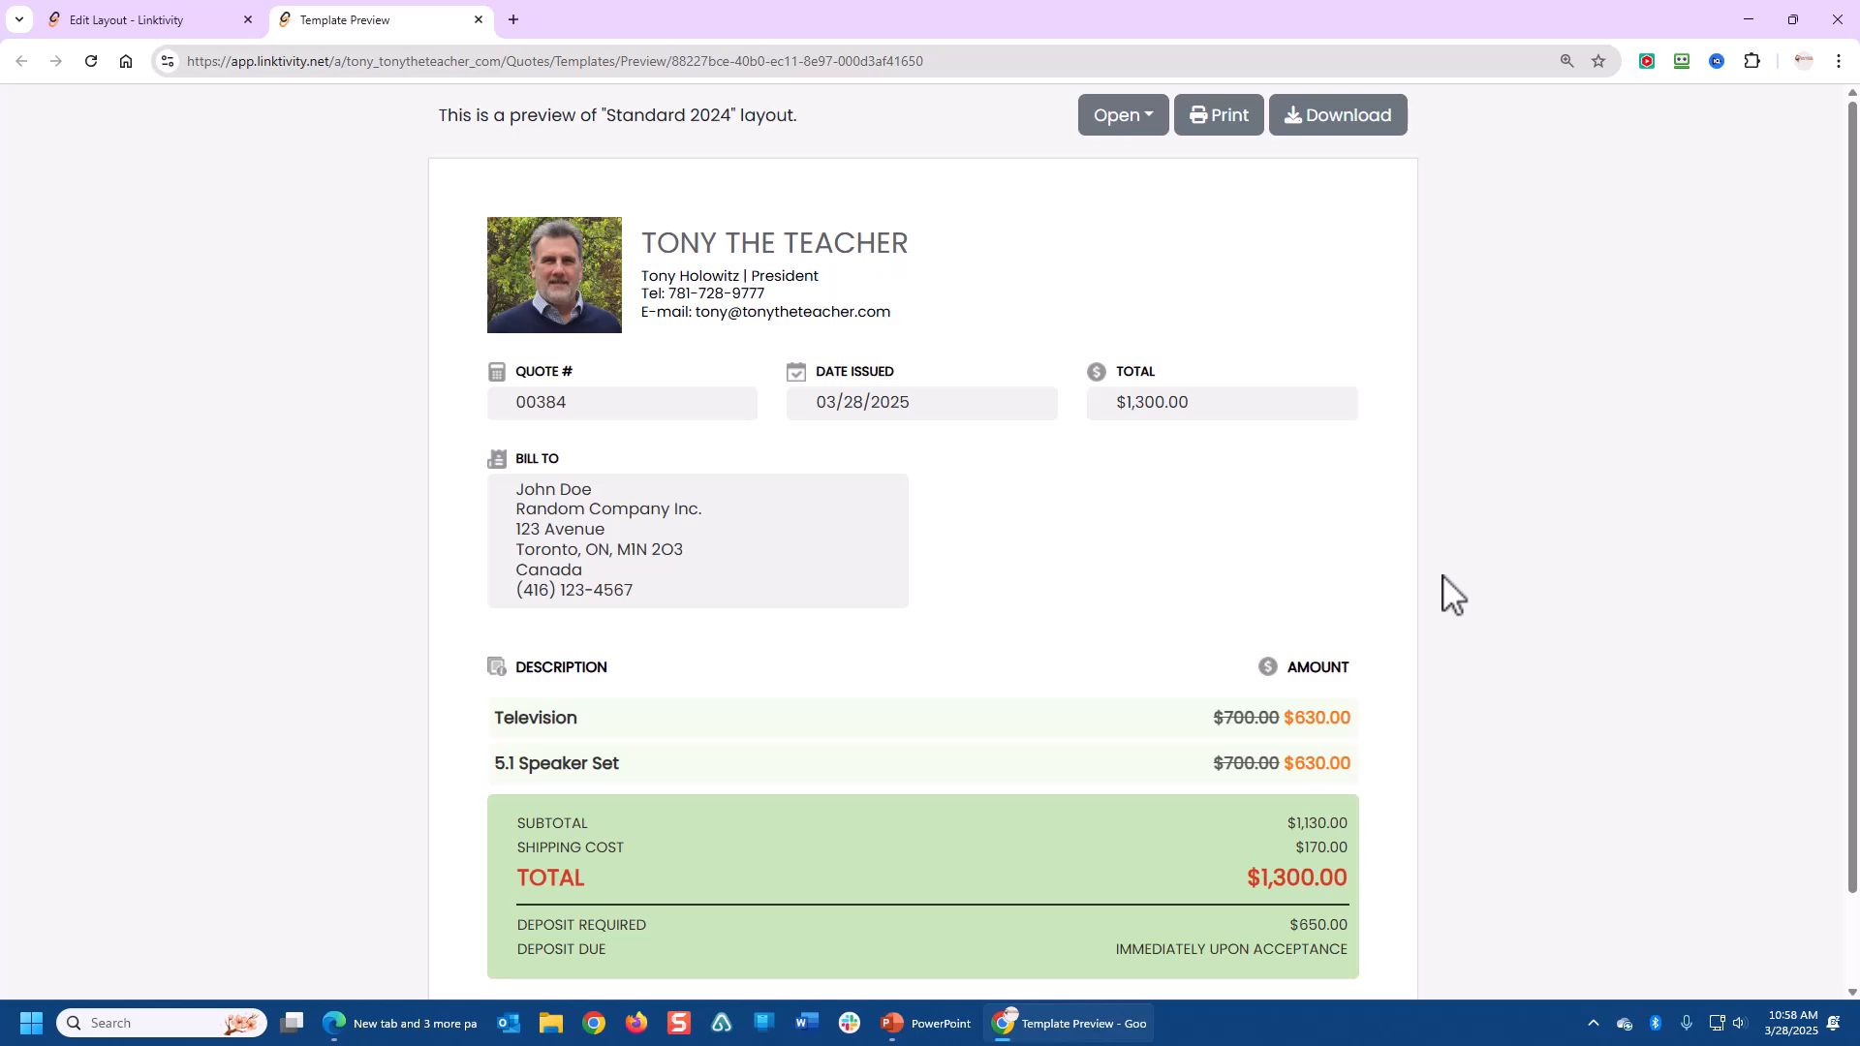